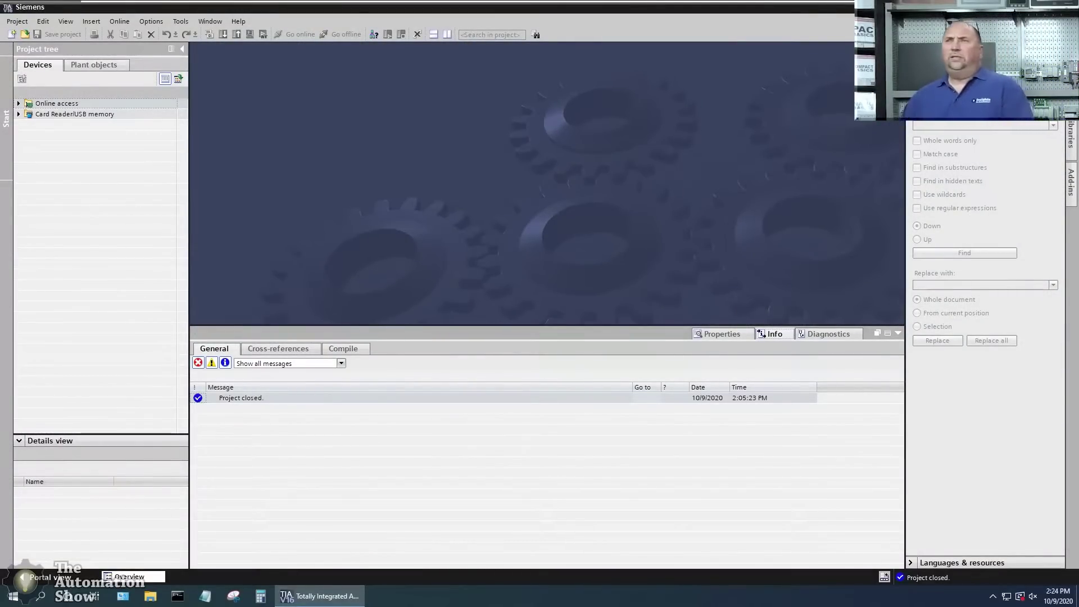
Create a new TIA Portal project named Project_S71200_HSC from Project > New.
left_click(18, 23)
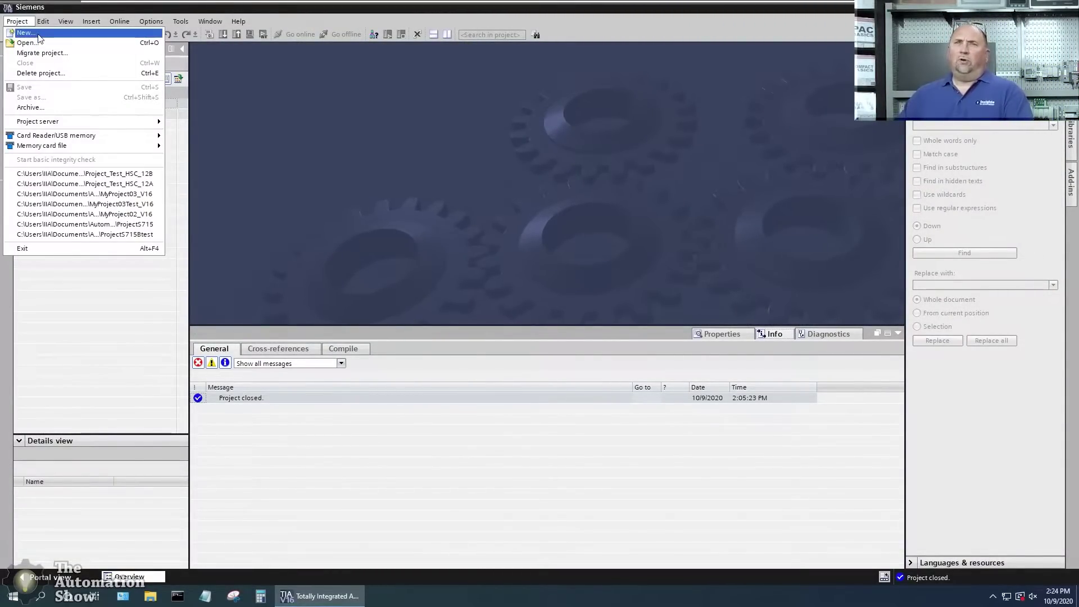
left_click(39, 36)
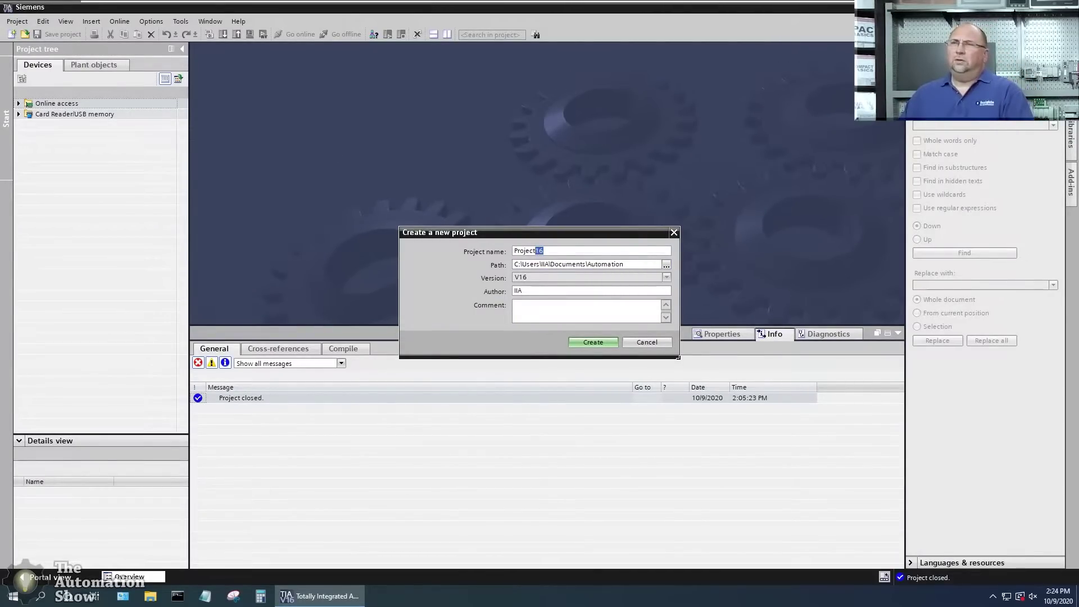
key("BackSpace")
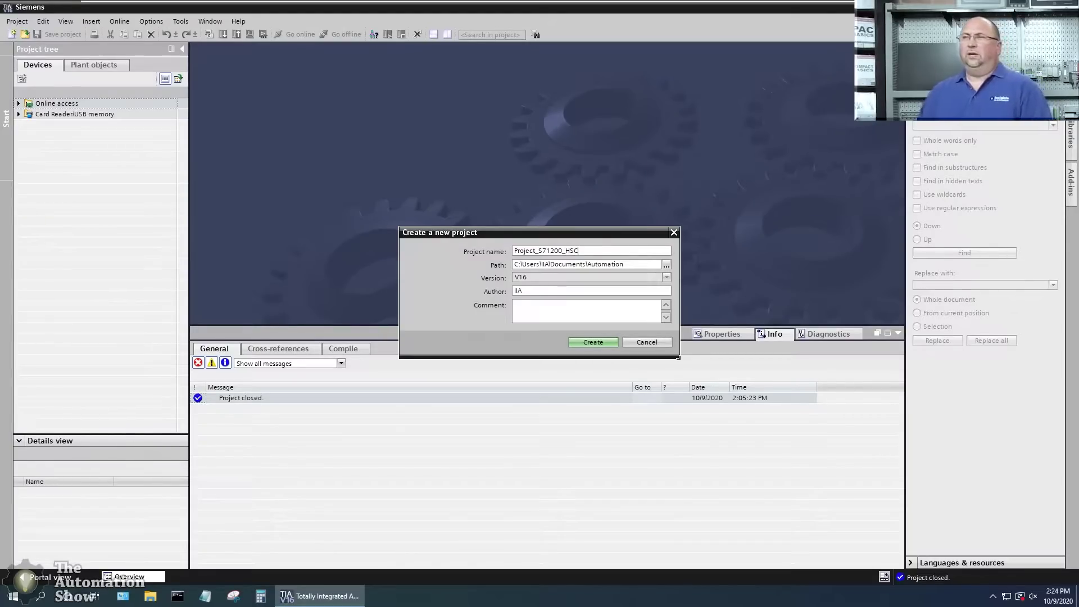
left_click(589, 344)
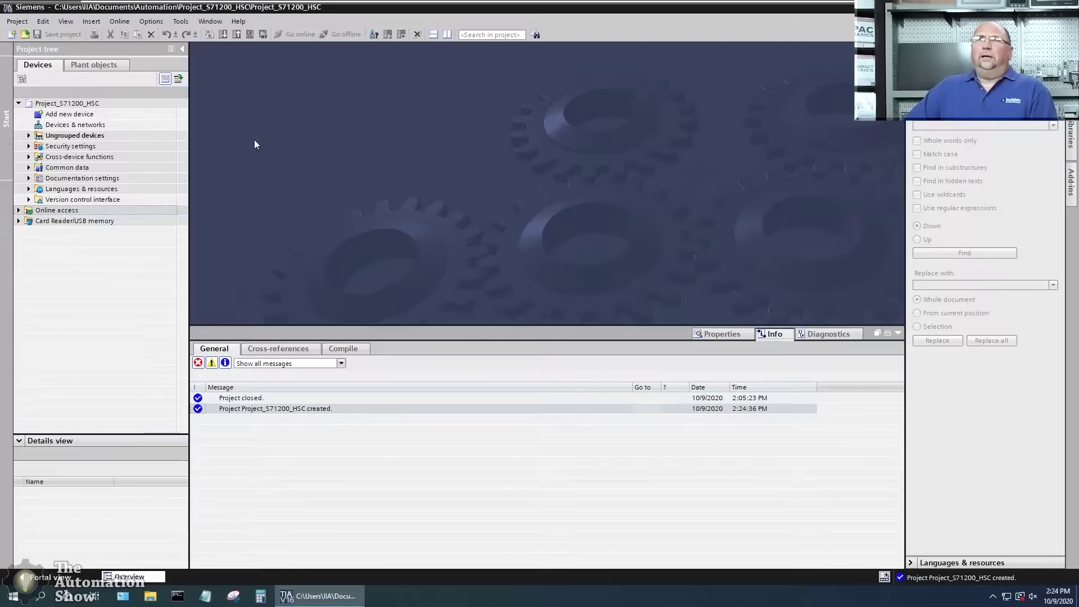
Add a CPU 1214C AC/DC/Rly, article 6ES7 214-1BG40-0XB0 at firmware V4.4, as PLC_1.
double_click(72, 115)
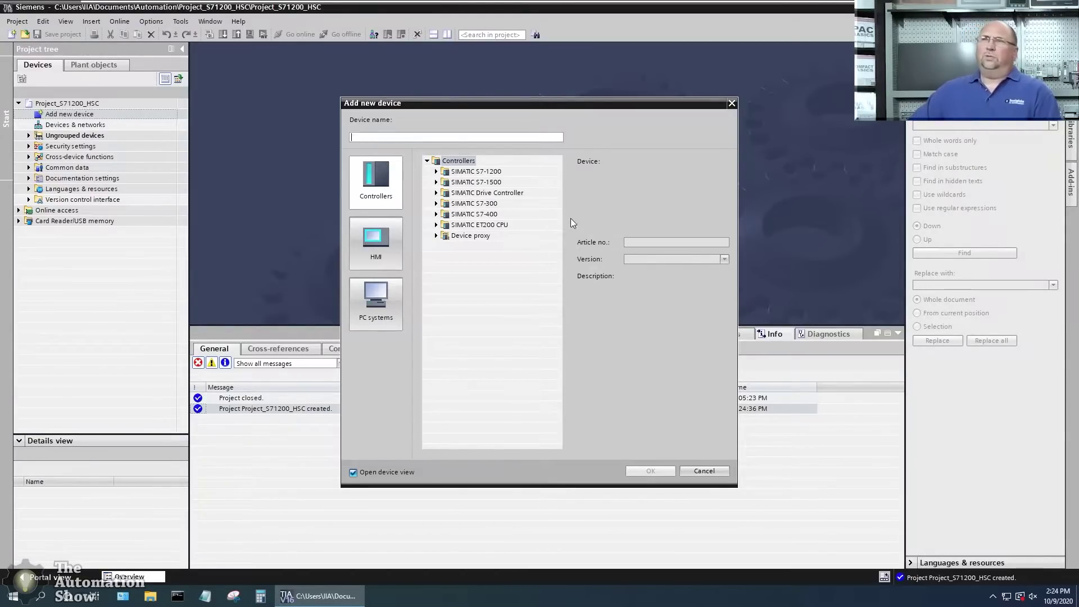
left_click(436, 172)
left_click(445, 183)
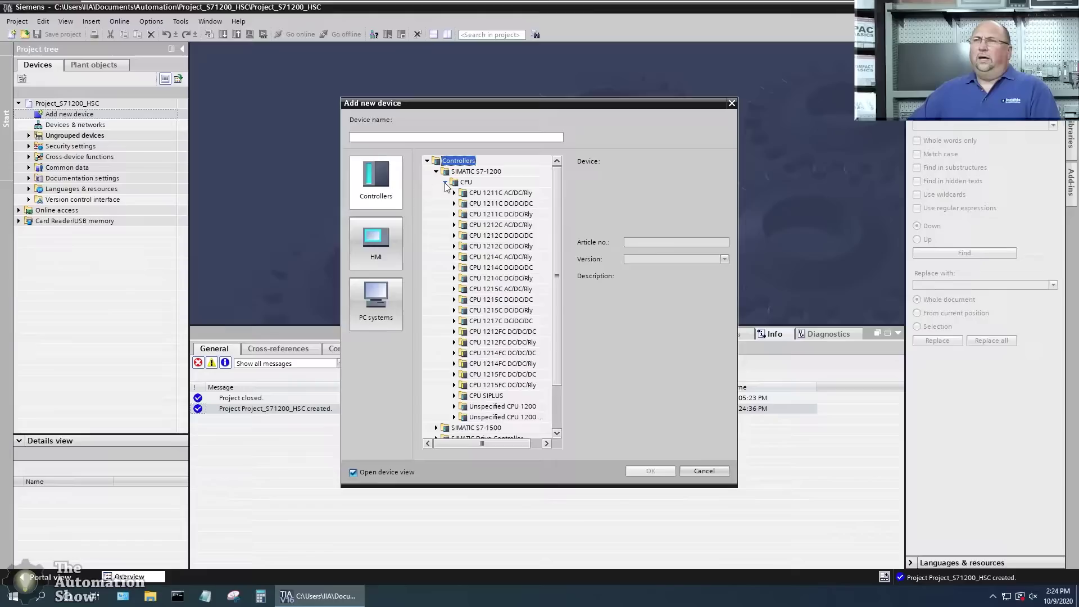
left_click(454, 256)
left_click(506, 267)
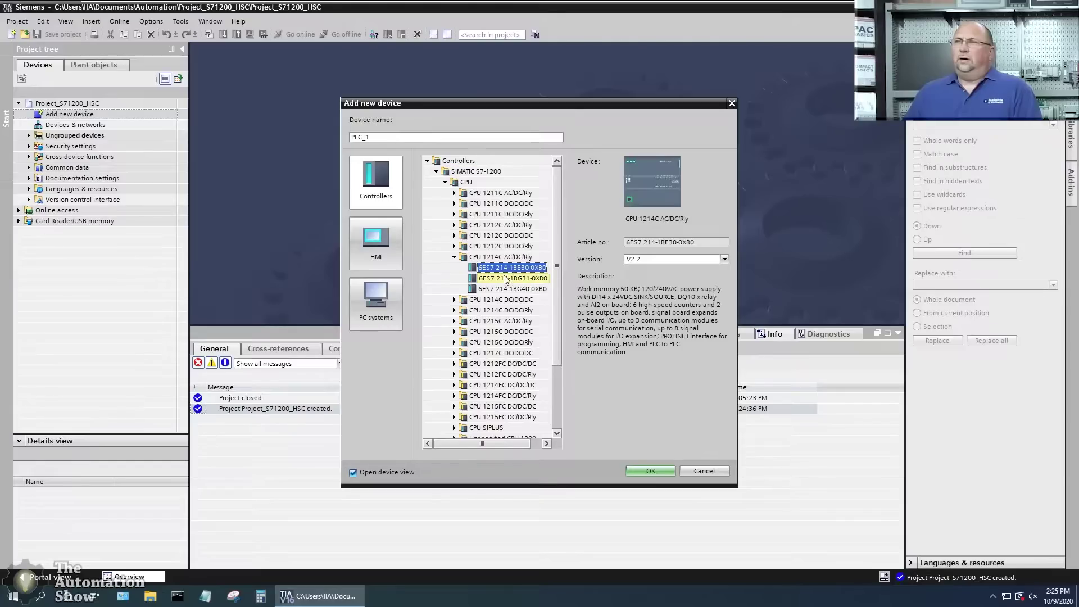
left_click(505, 279)
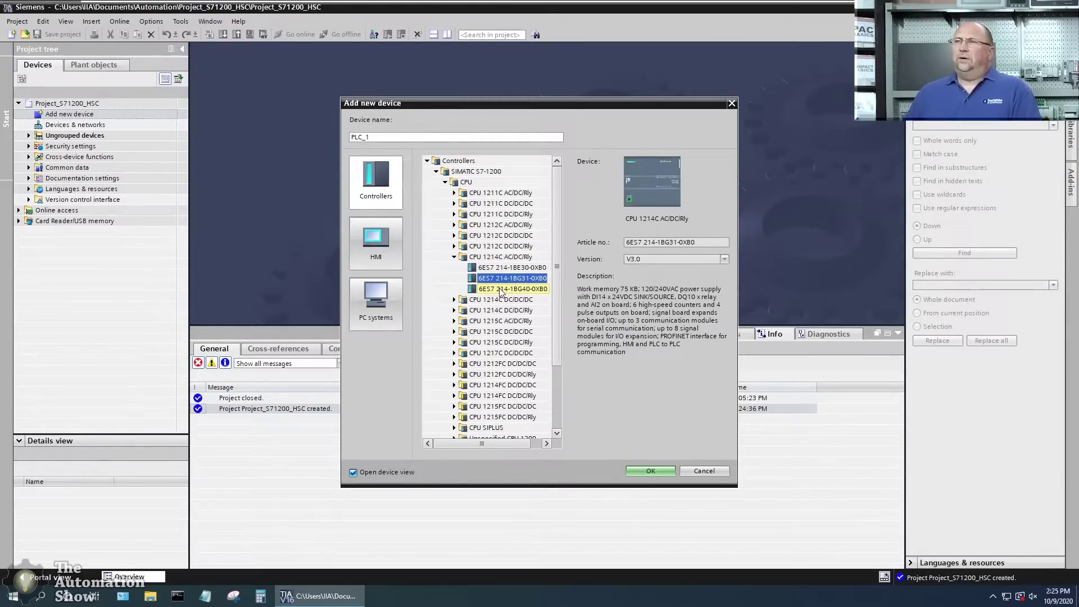
left_click(501, 289)
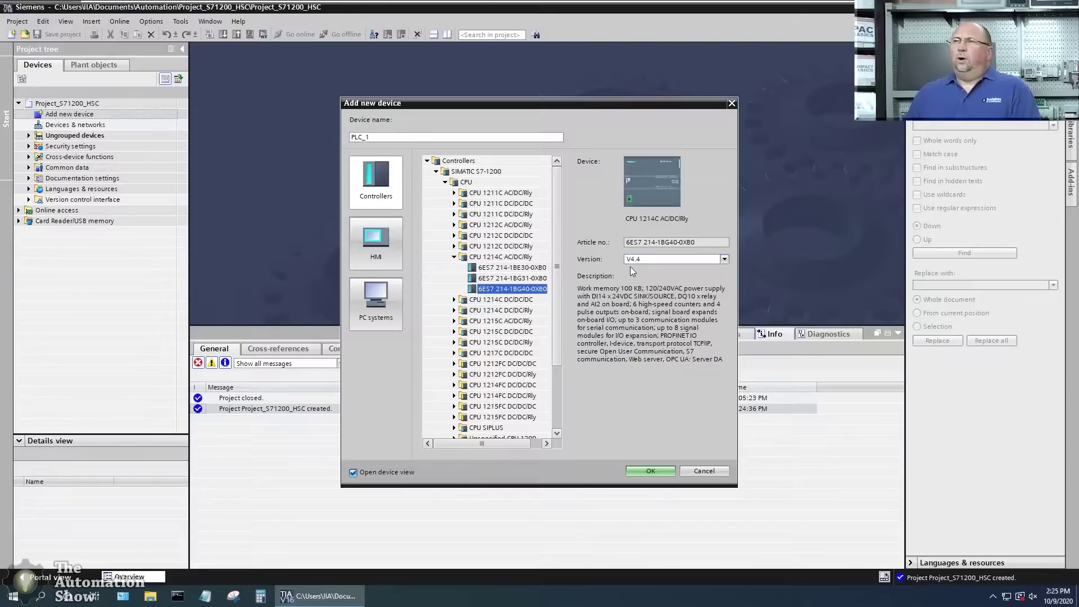
left_click(502, 267)
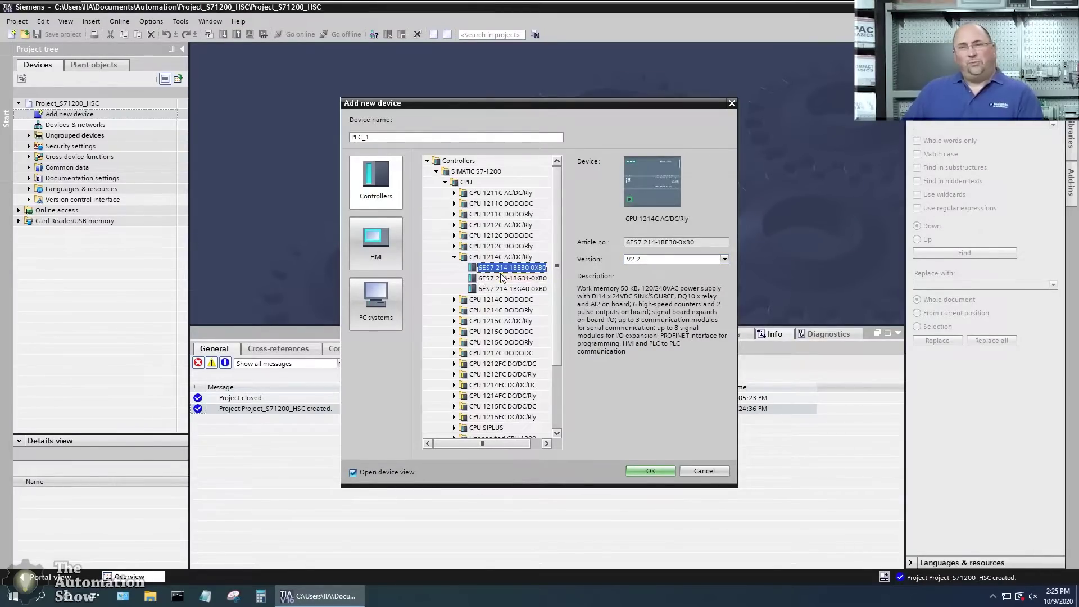
left_click(502, 278)
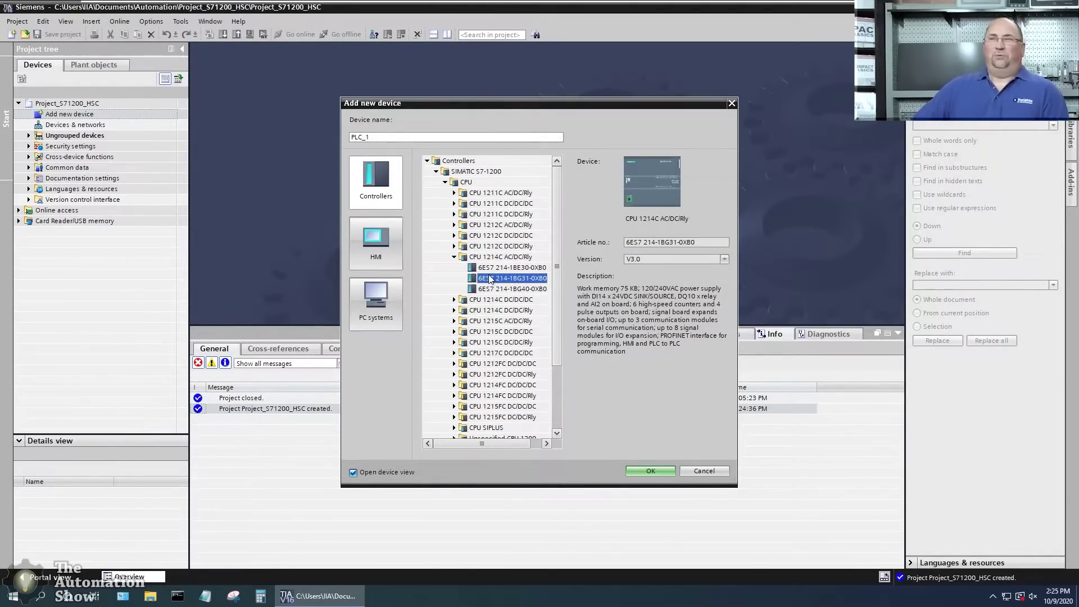
left_click(503, 288)
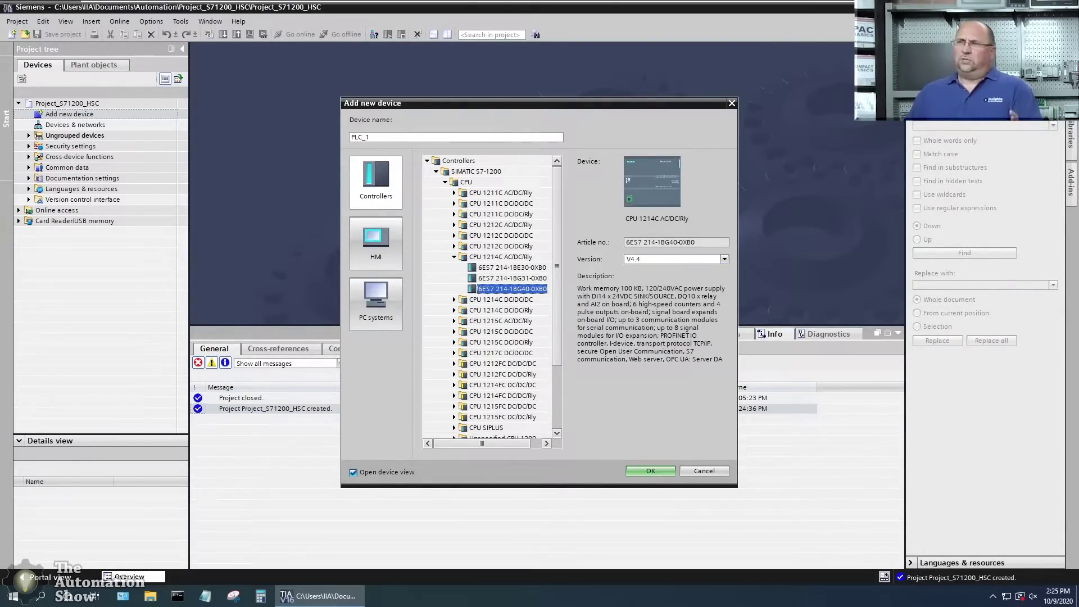
left_click(651, 471)
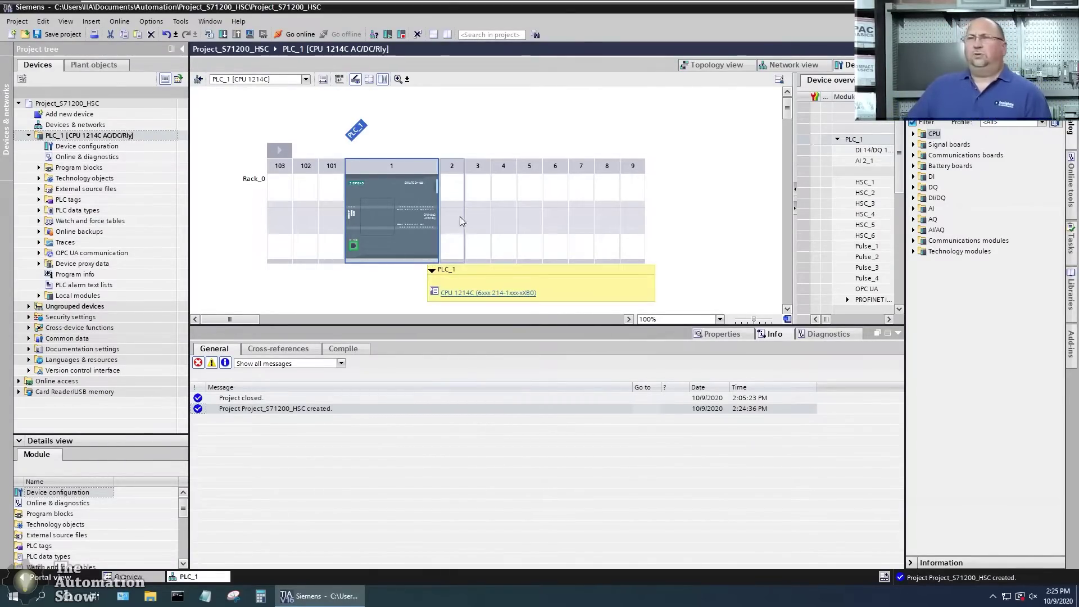
Set the CPU's PROFINET IP address to 192.168.1.113 with subnet mask 255.255.255.0.
left_click(354, 246)
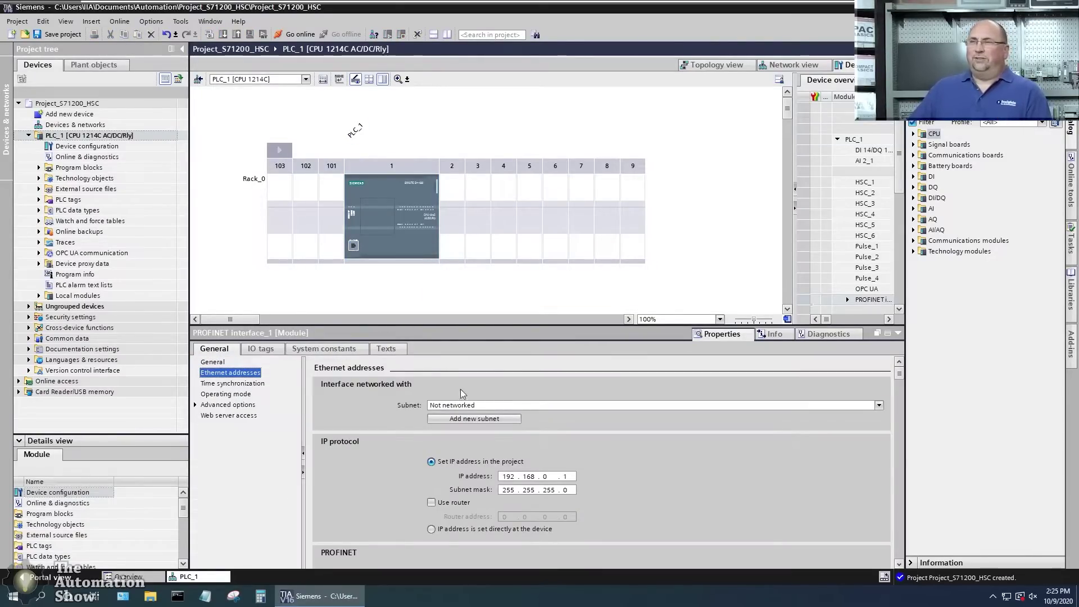
left_click(545, 479)
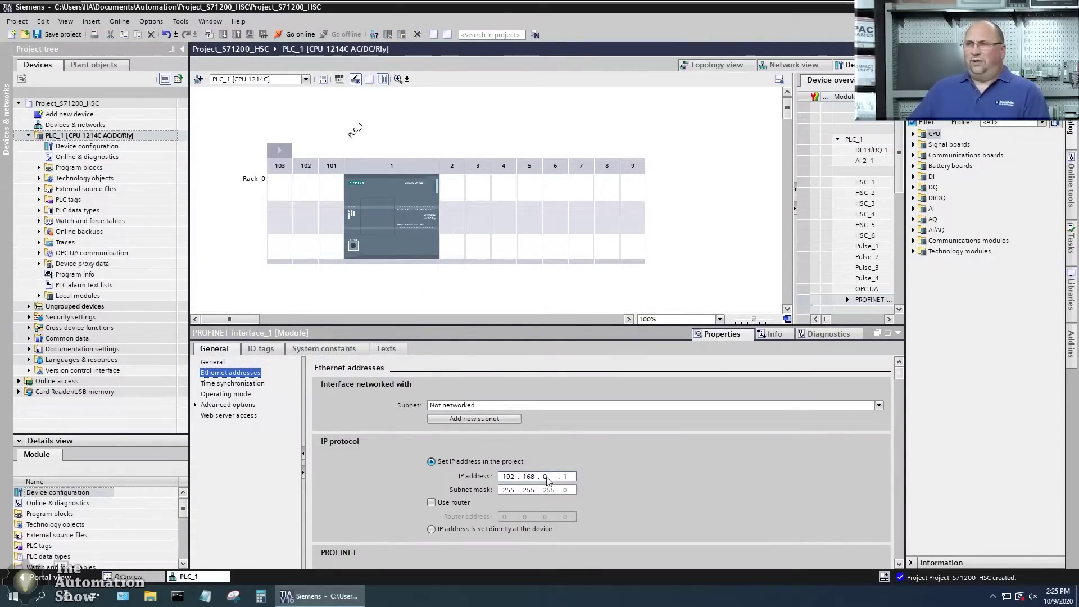
type("1")
left_click(572, 477)
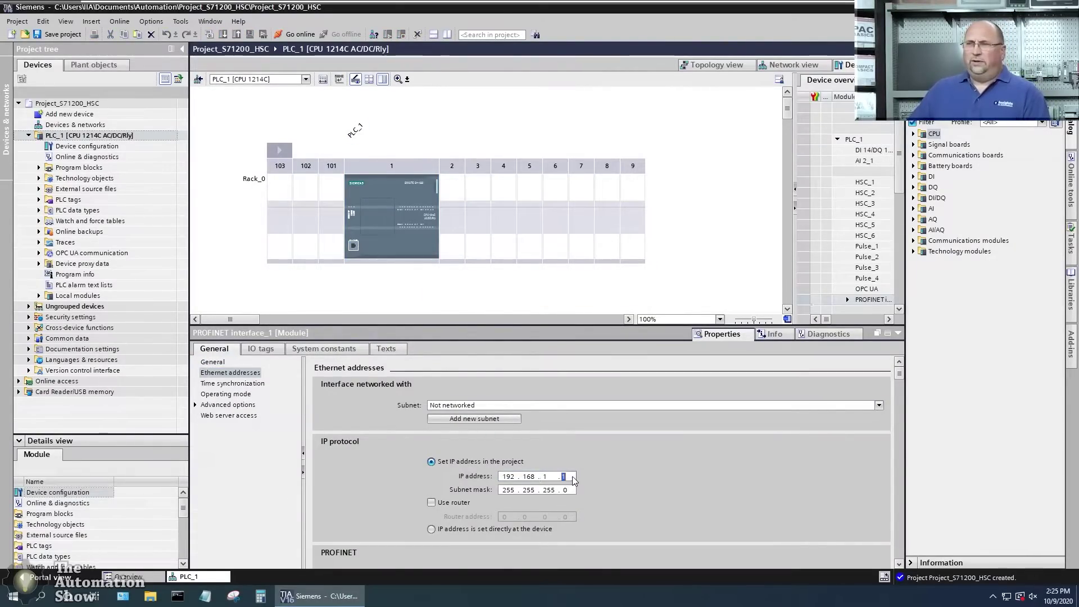
type("113")
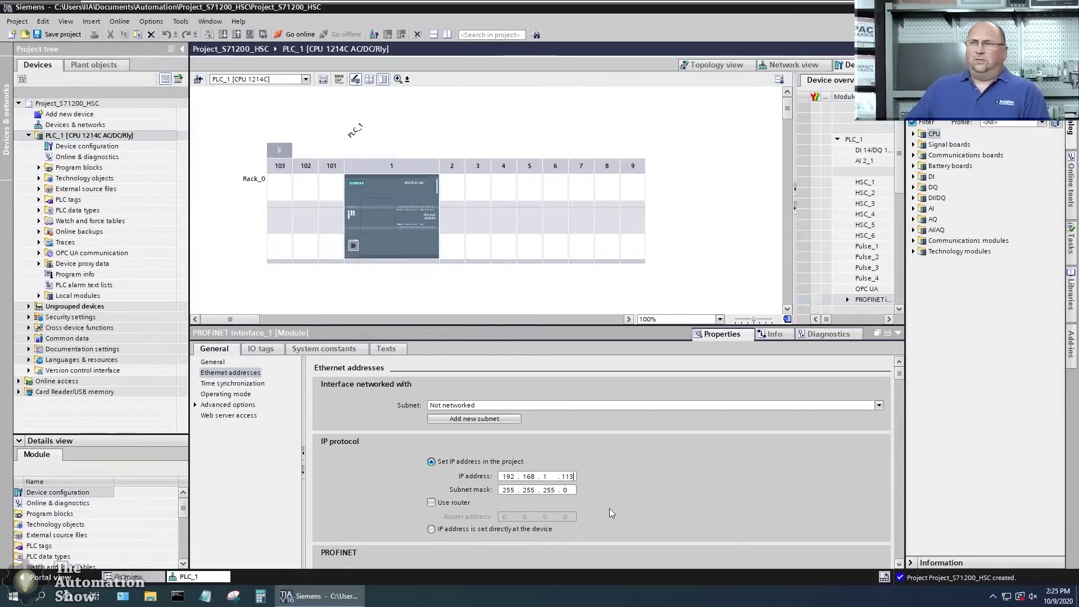
Open HSC6 under High speed counters in PLC_1's General properties.
left_click(566, 490)
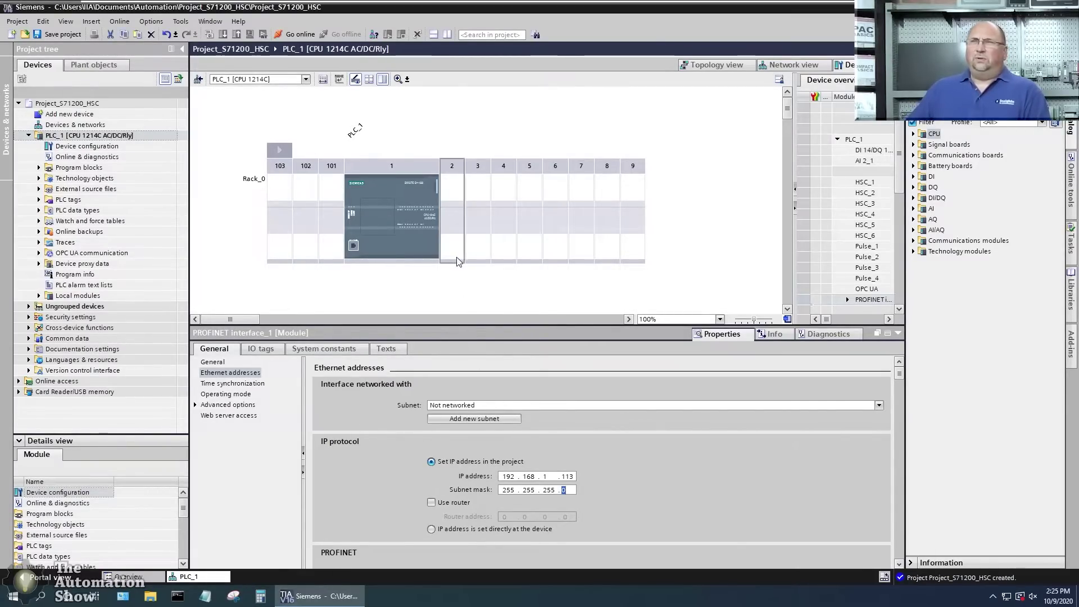
left_click(421, 215)
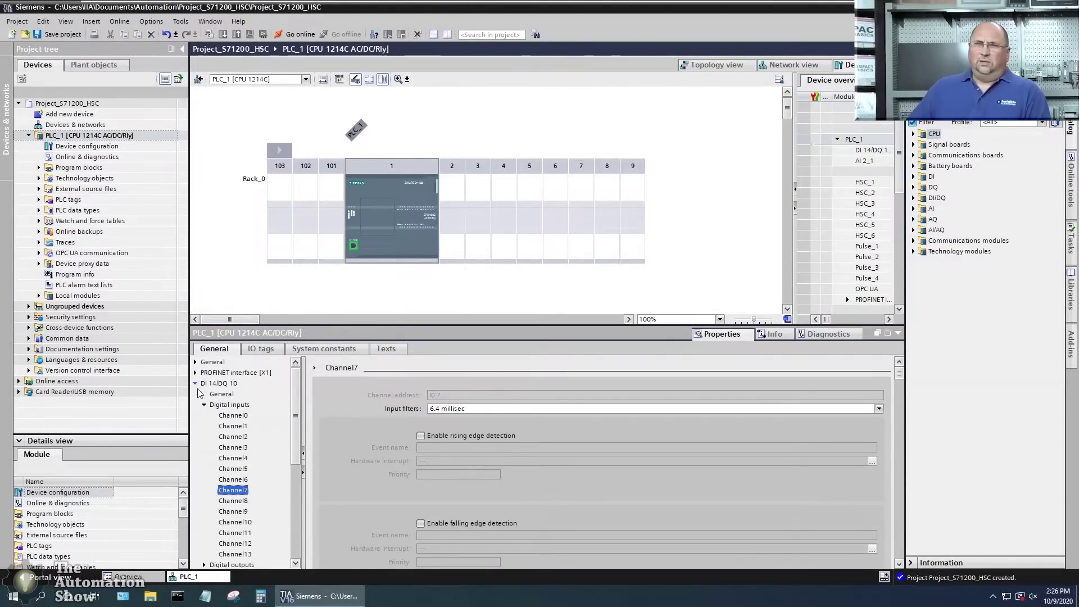
left_click(204, 405)
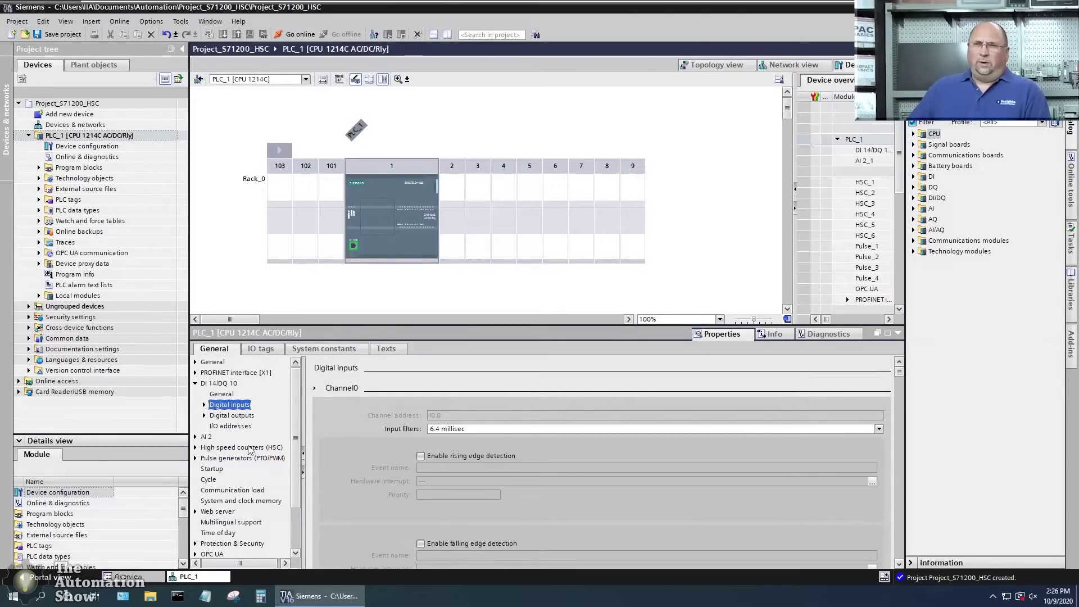
left_click(195, 448)
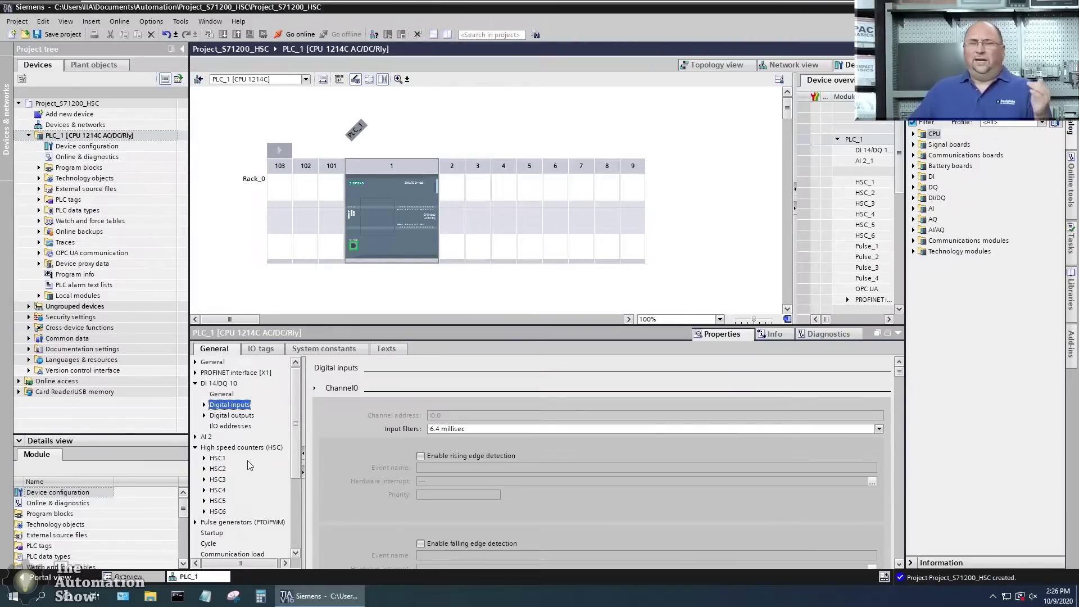
left_click(225, 512)
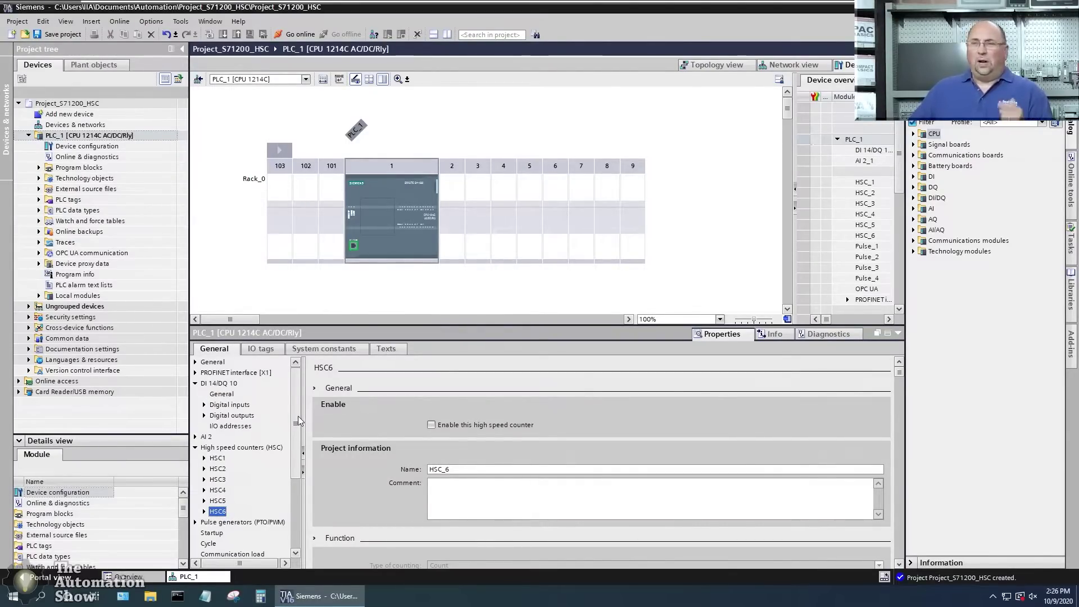
left_click_drag(297, 420, 297, 465)
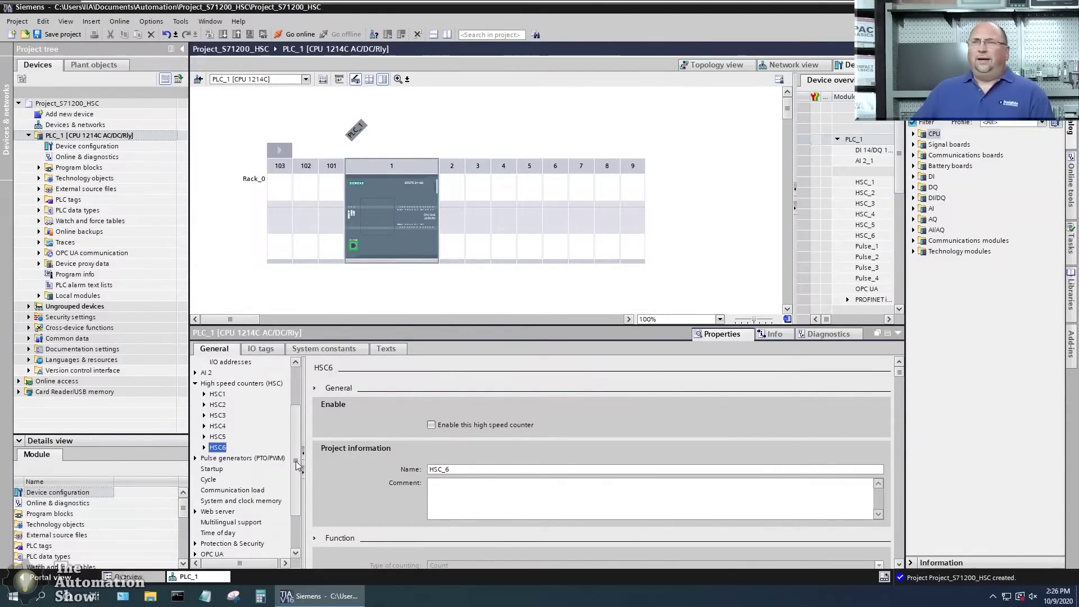
Enable HSC6 with Count as the counting type and A/B counter as the operating phase.
left_click(431, 424)
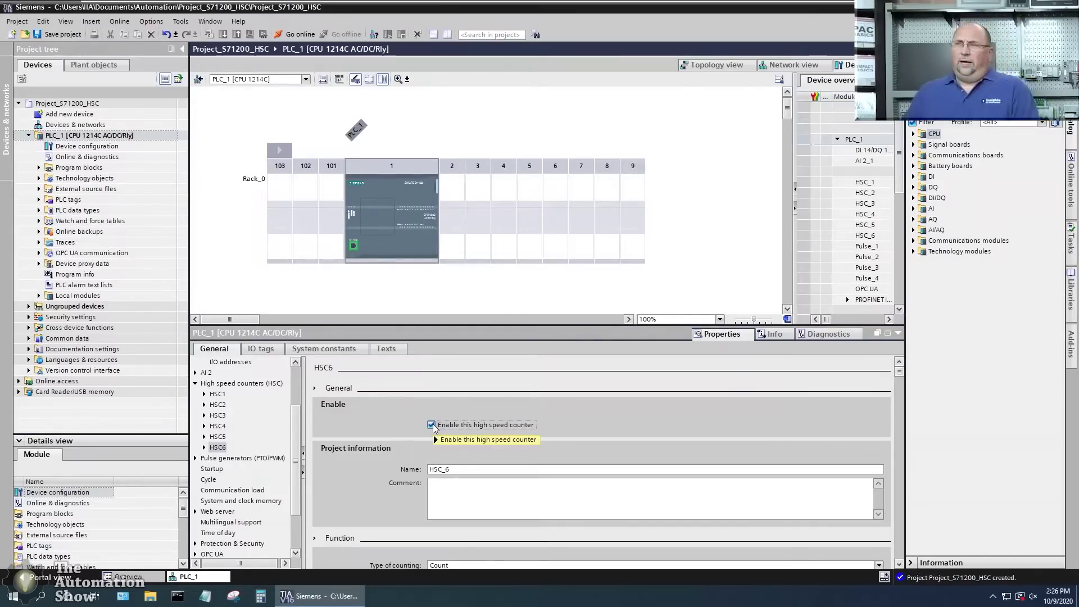
scroll(371, 487, "down", 3)
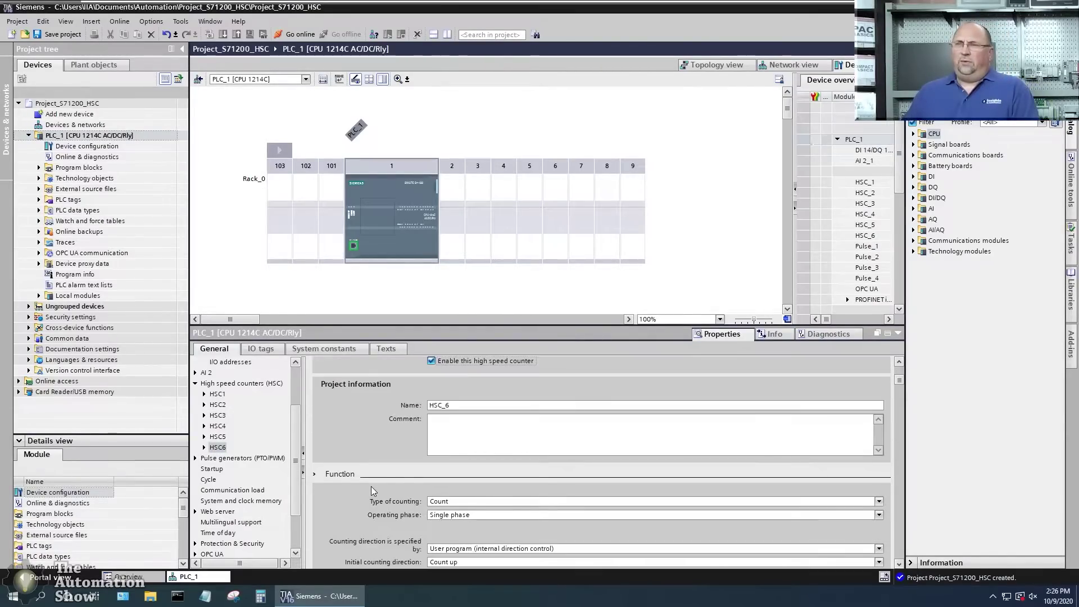
scroll(371, 486, "down", 2)
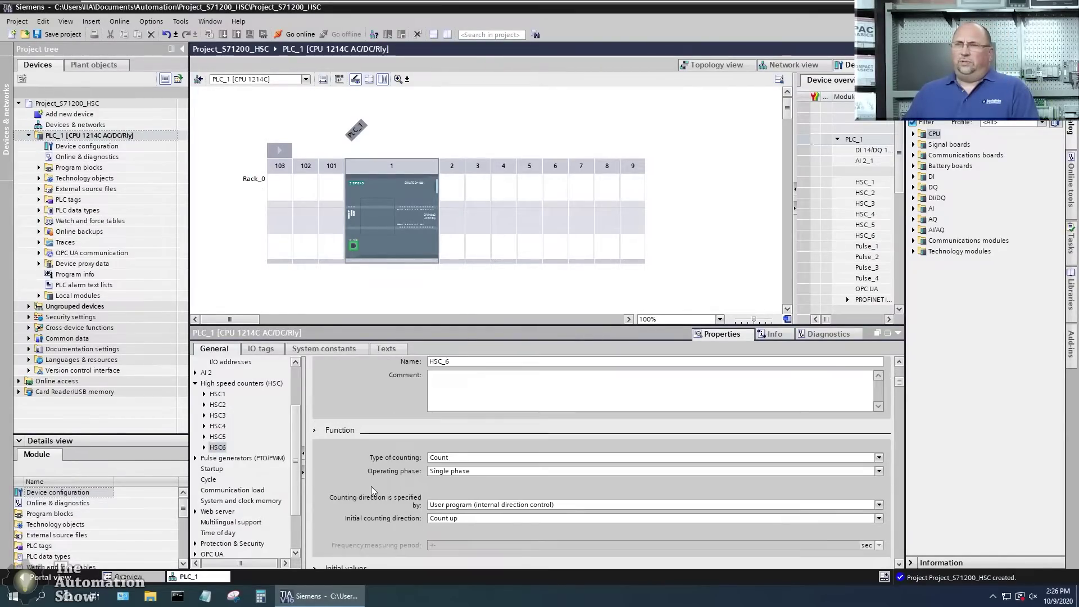
left_click(450, 458)
left_click(454, 460)
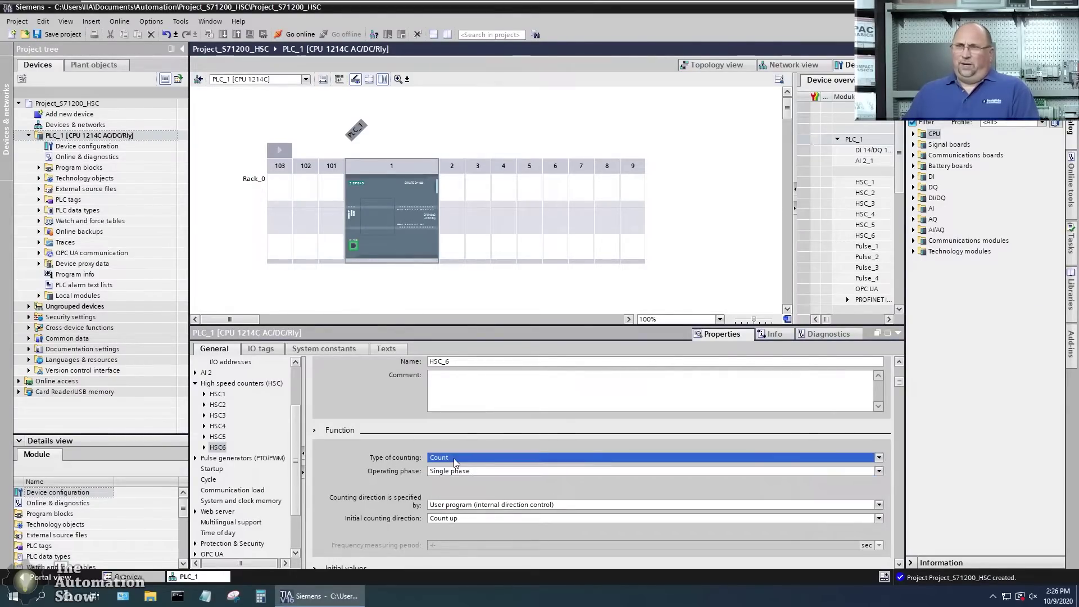
left_click(463, 471)
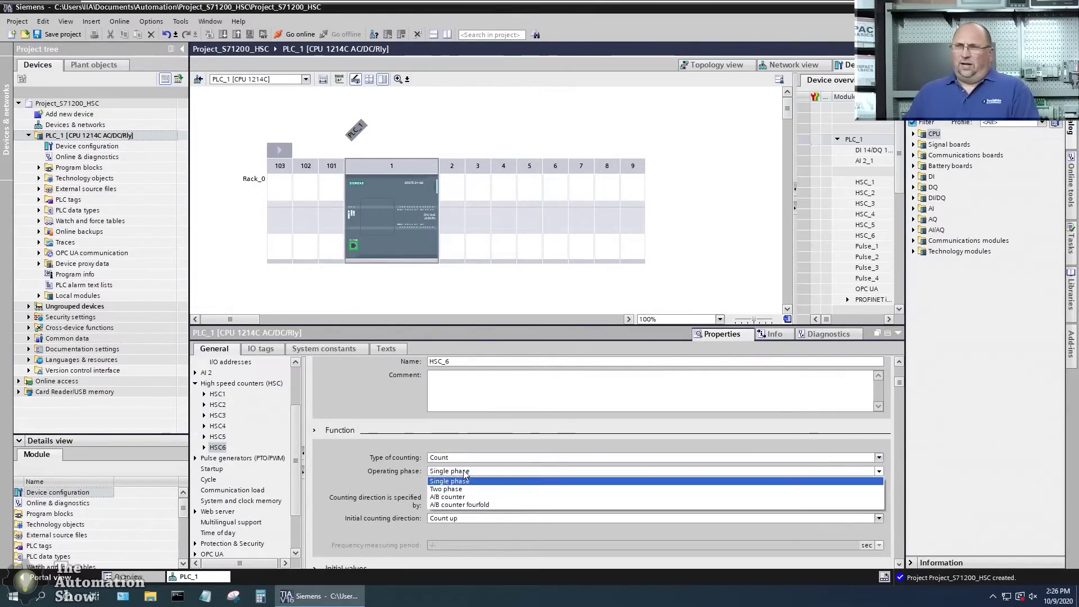
left_click(463, 497)
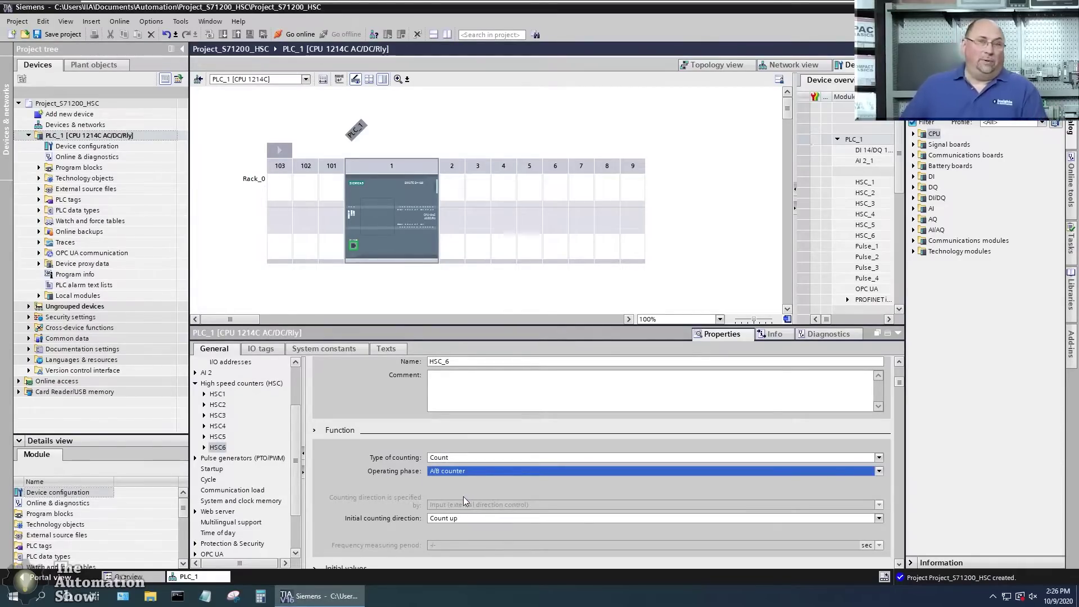
scroll(412, 478, "down", 1)
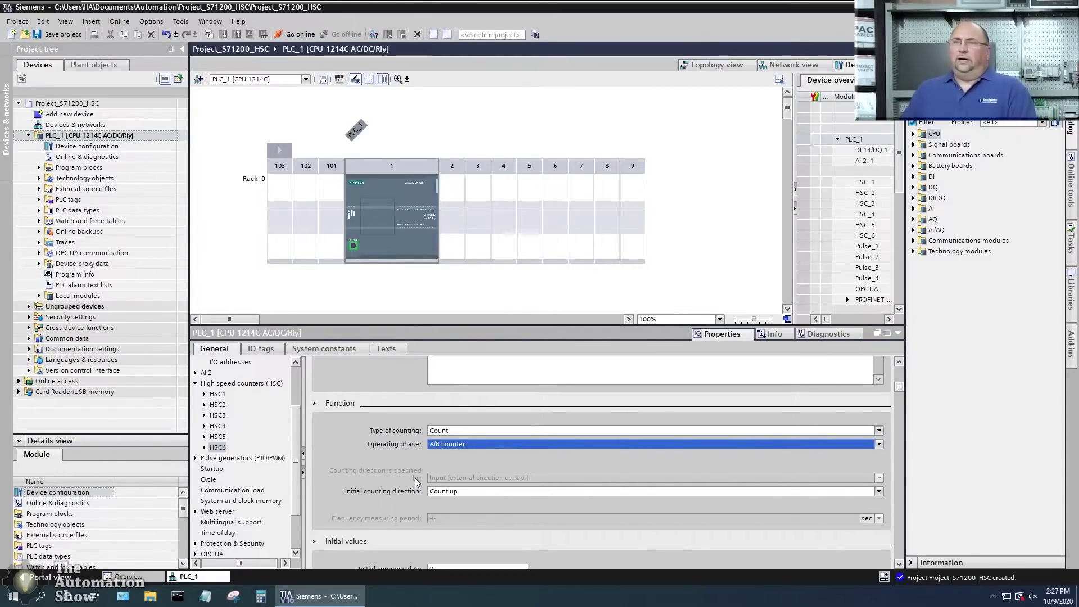
scroll(415, 477, "down", 7)
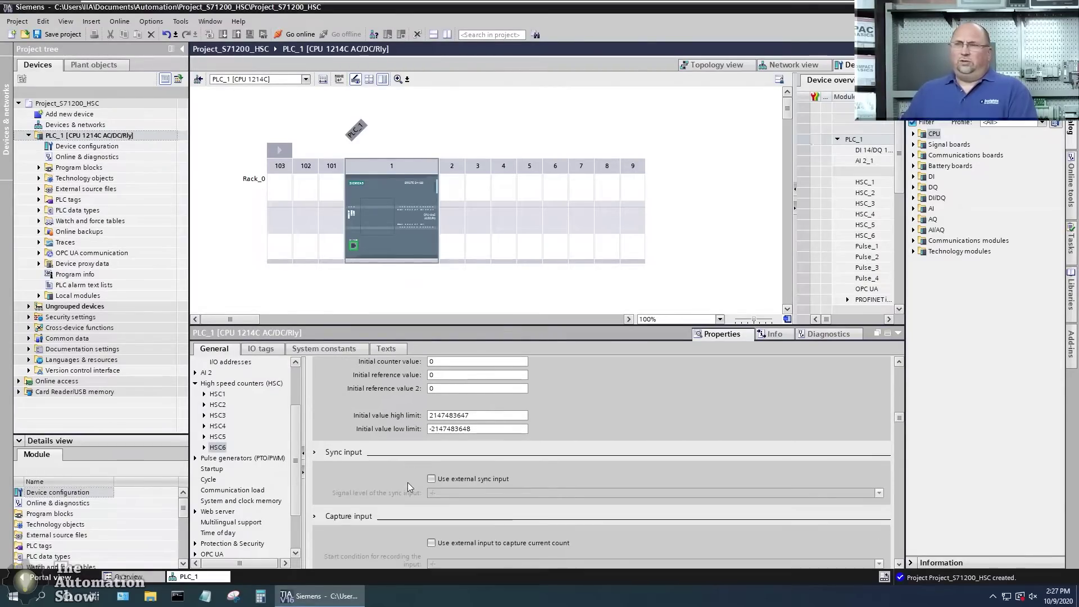
scroll(407, 482, "down", 2)
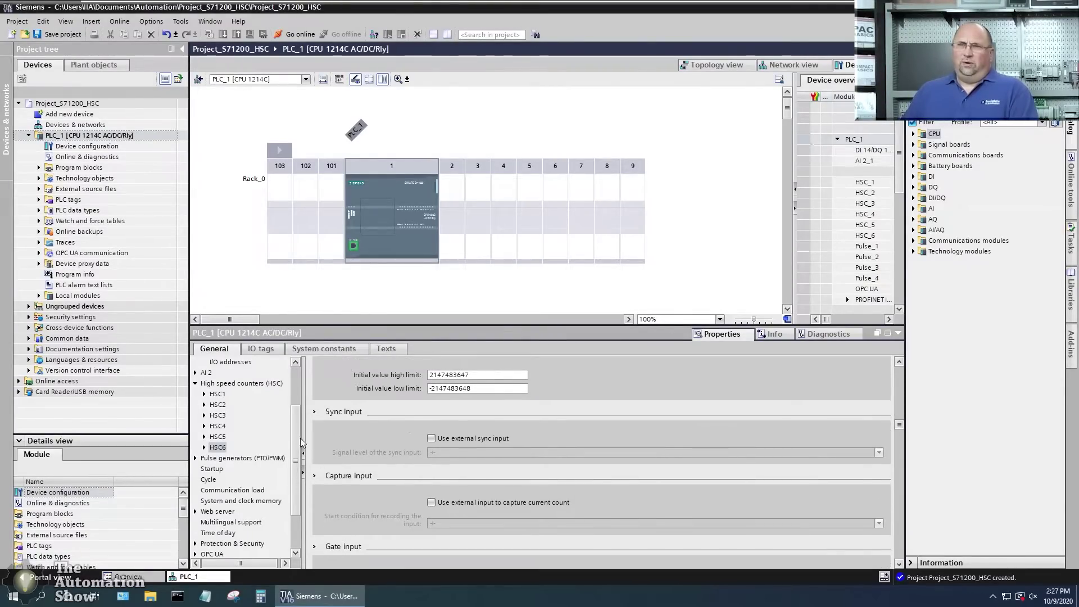
In HSC6's Hardware inputs, assign clock generator A to %I0.6 and clock generator B to %I0.7.
left_click(204, 448)
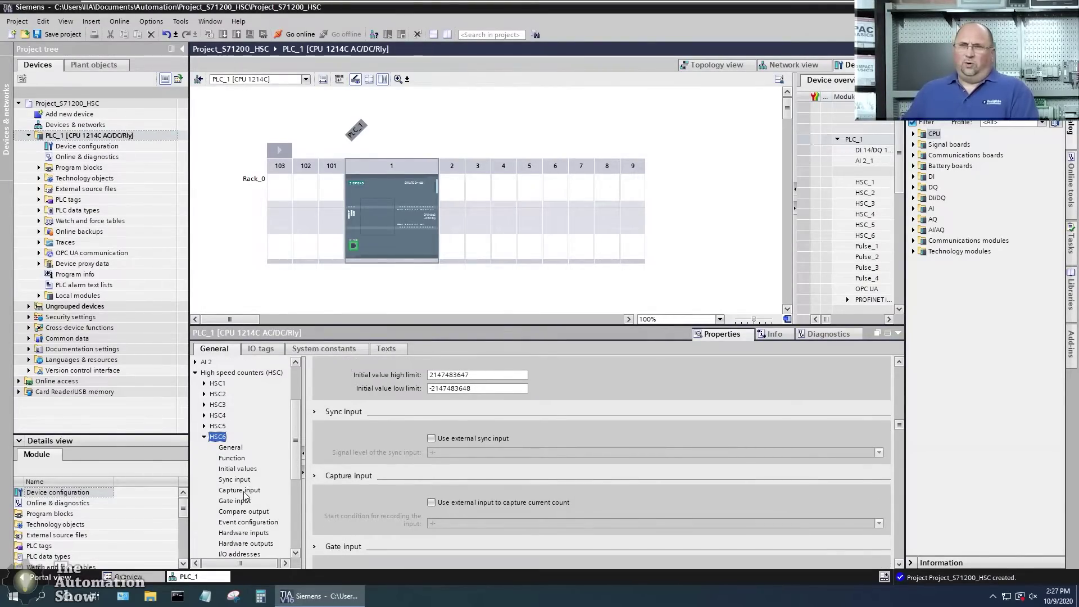
scroll(261, 521, "down", 2)
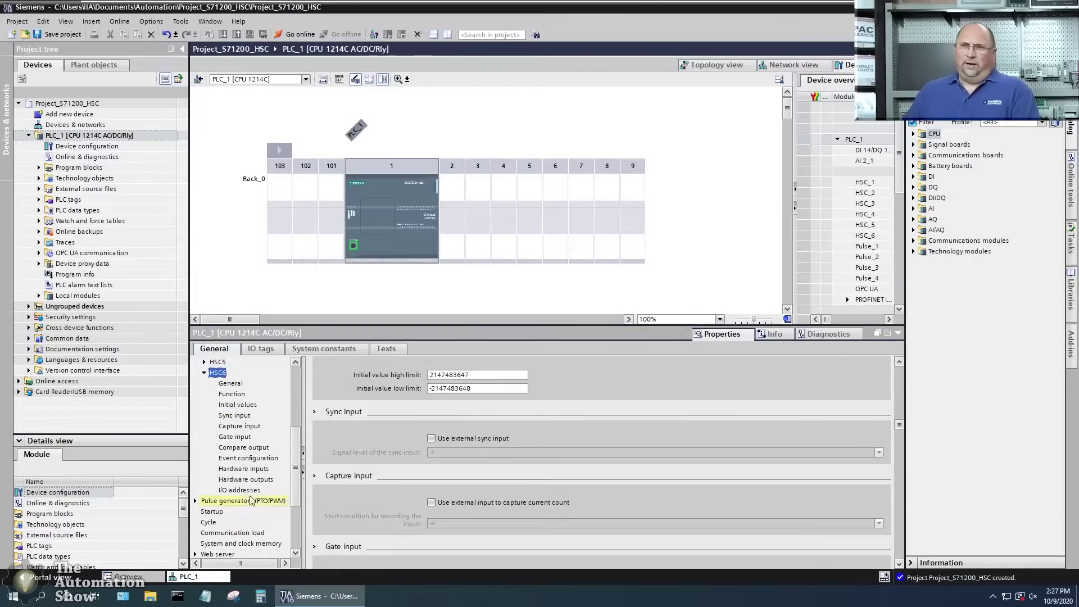
left_click(253, 470)
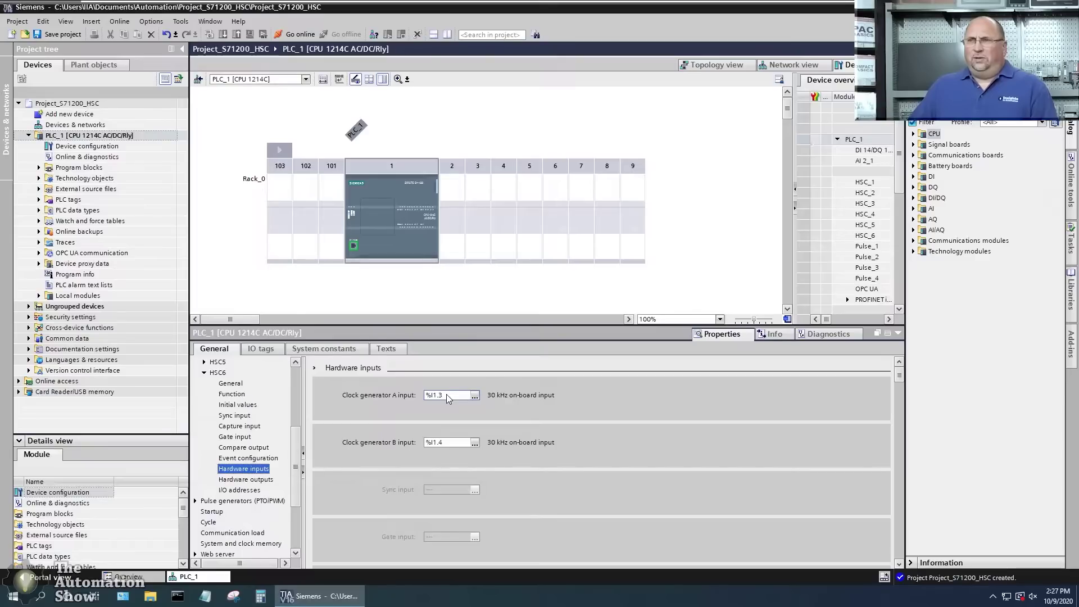
left_click(475, 395)
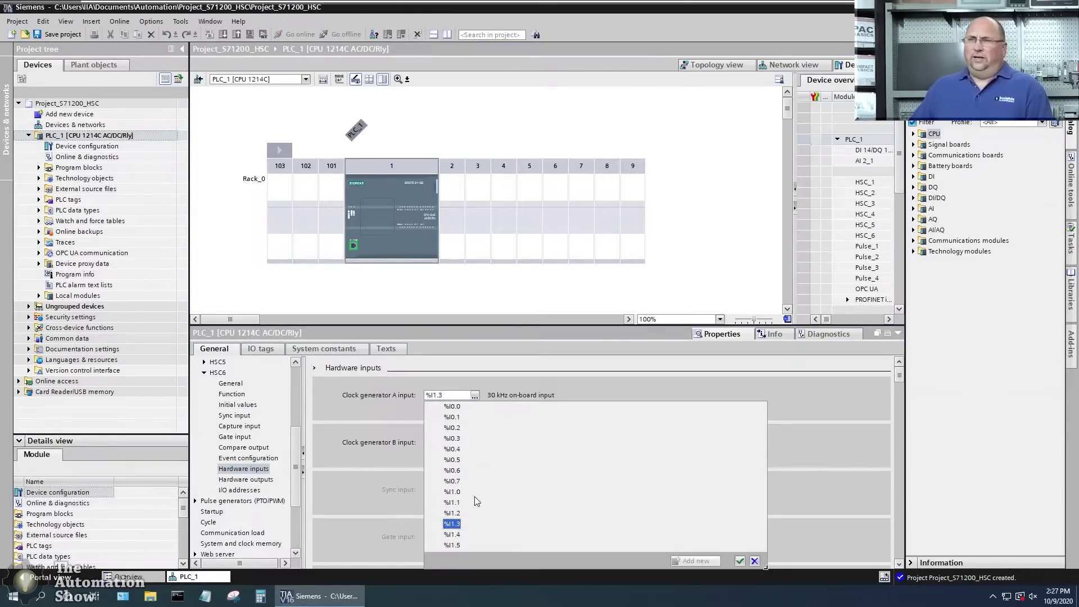
double_click(459, 471)
left_click(475, 443)
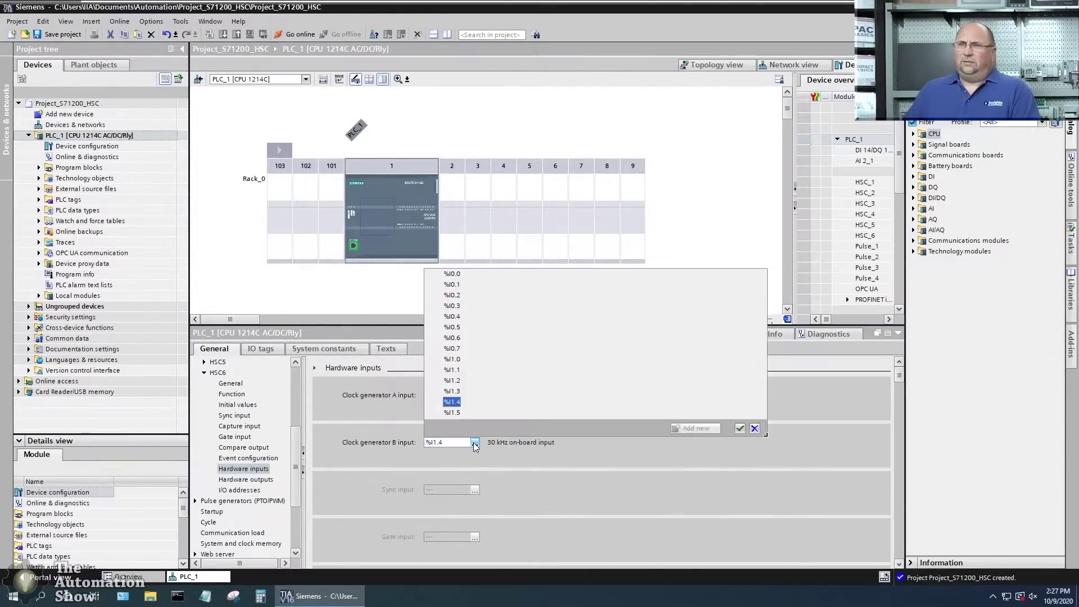
double_click(460, 348)
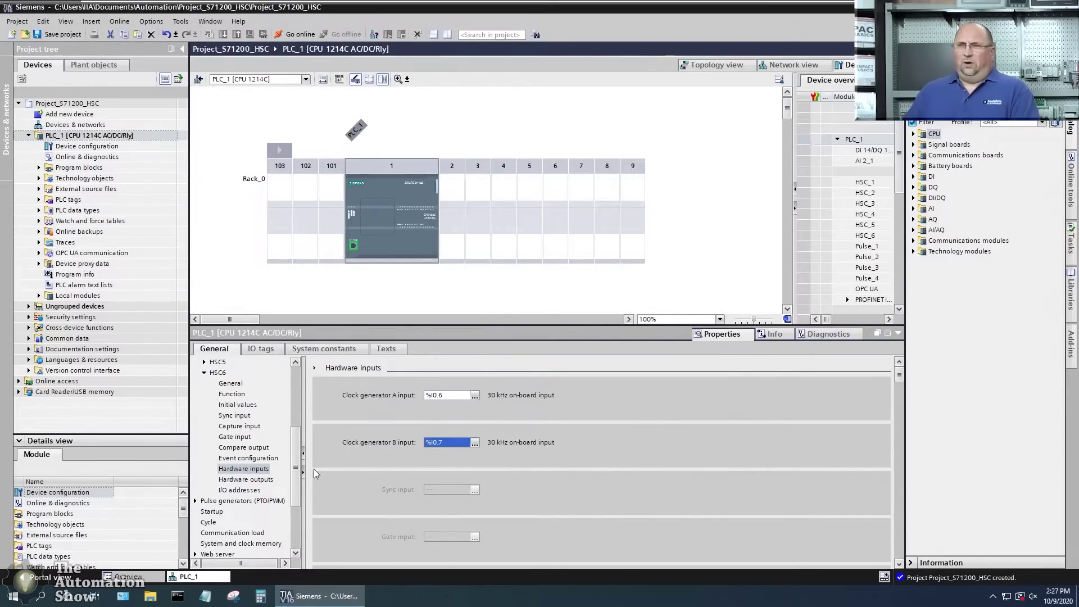
left_click_drag(292, 485, 308, 407)
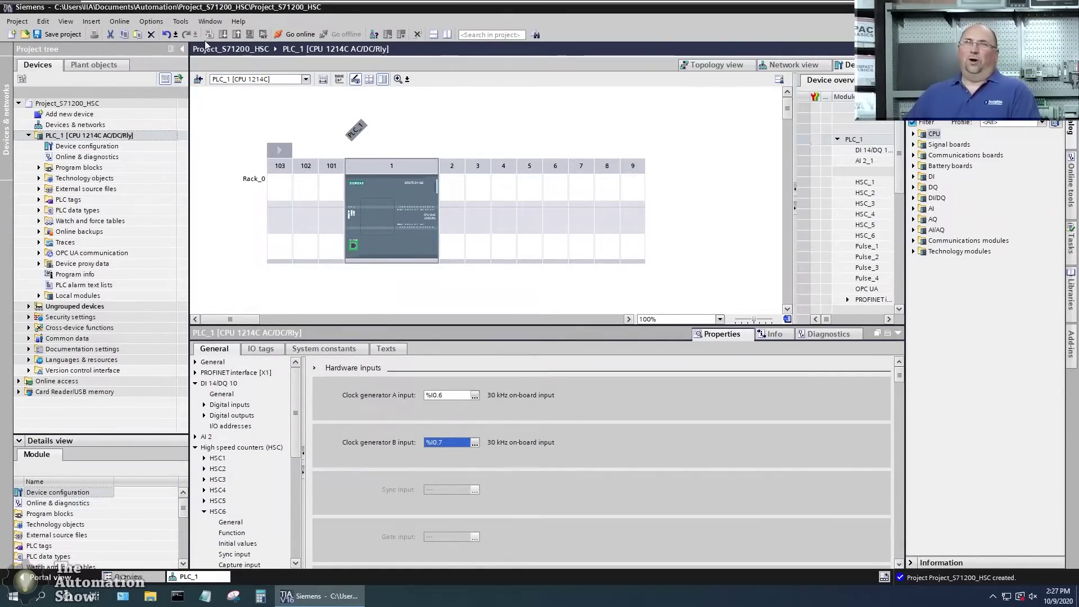
Compile PLC_1, getting 0 errors and 3 warnings including %I0.6/%I0.7 input filter cautions.
left_click(68, 137)
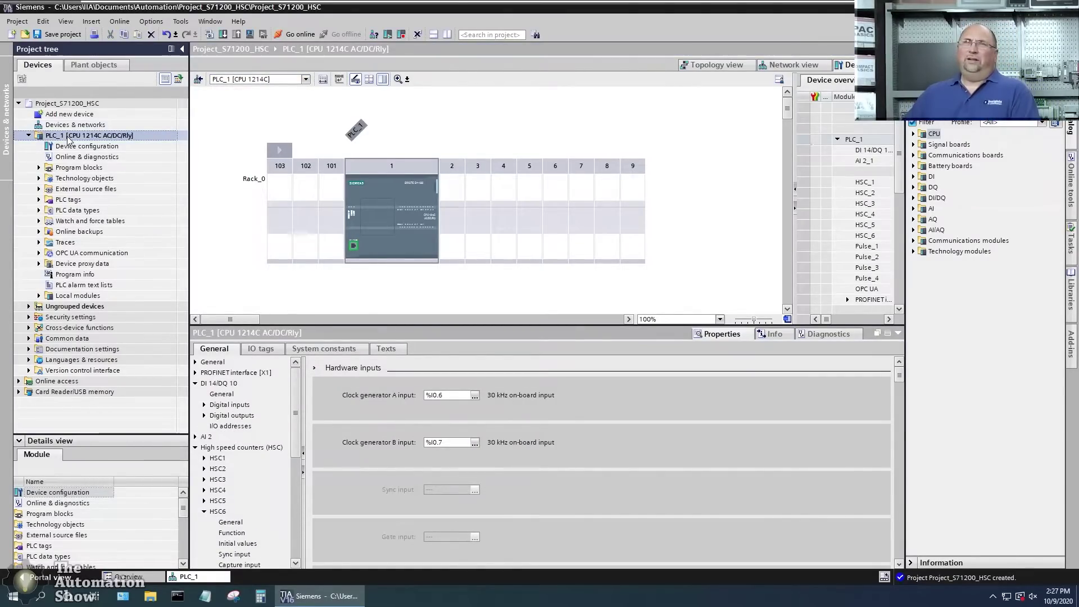
left_click(208, 34)
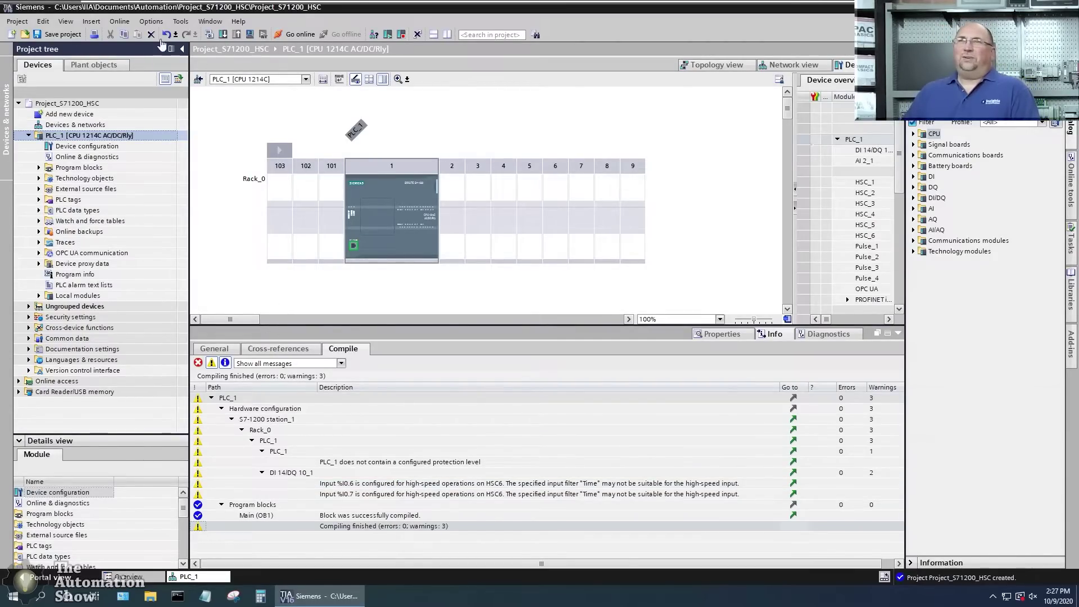
Try downloading to PLC_1 at 192.168.1.113, review the connection and firmware errors, and cancel.
left_click(223, 34)
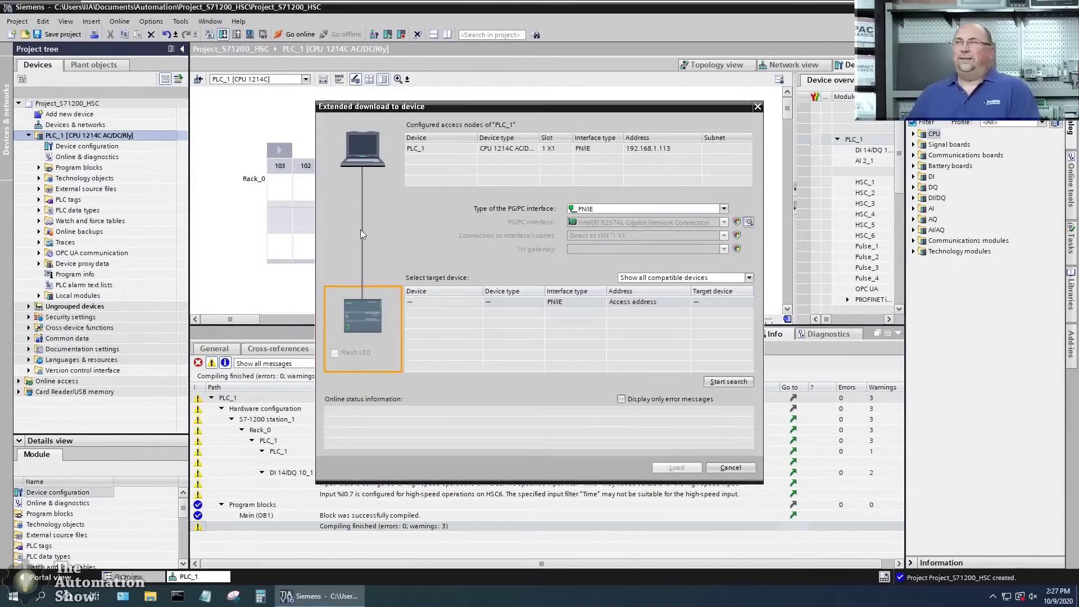
left_click(728, 381)
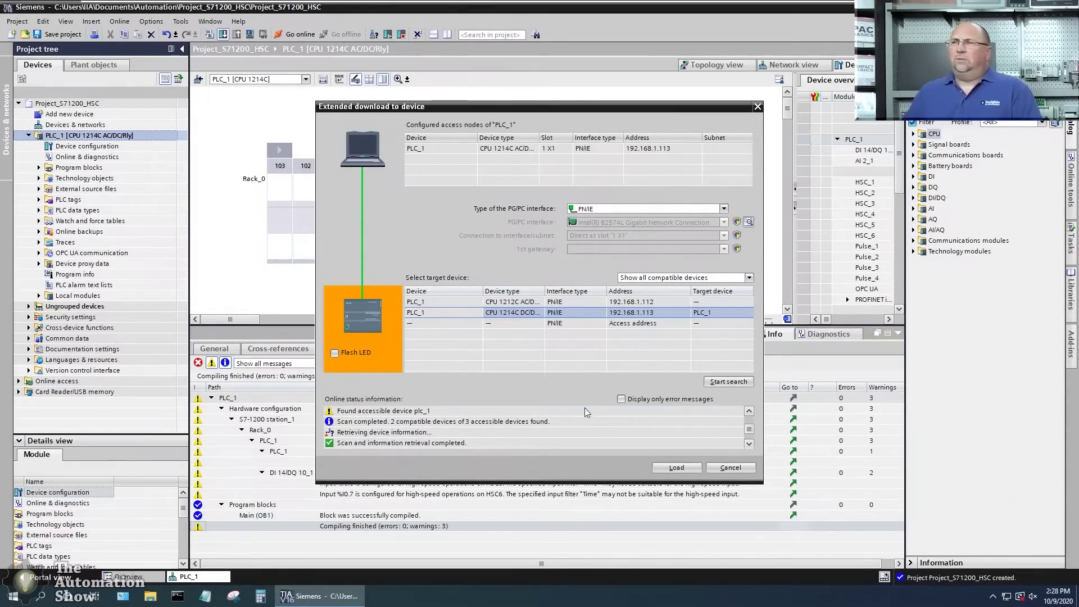
left_click(673, 467)
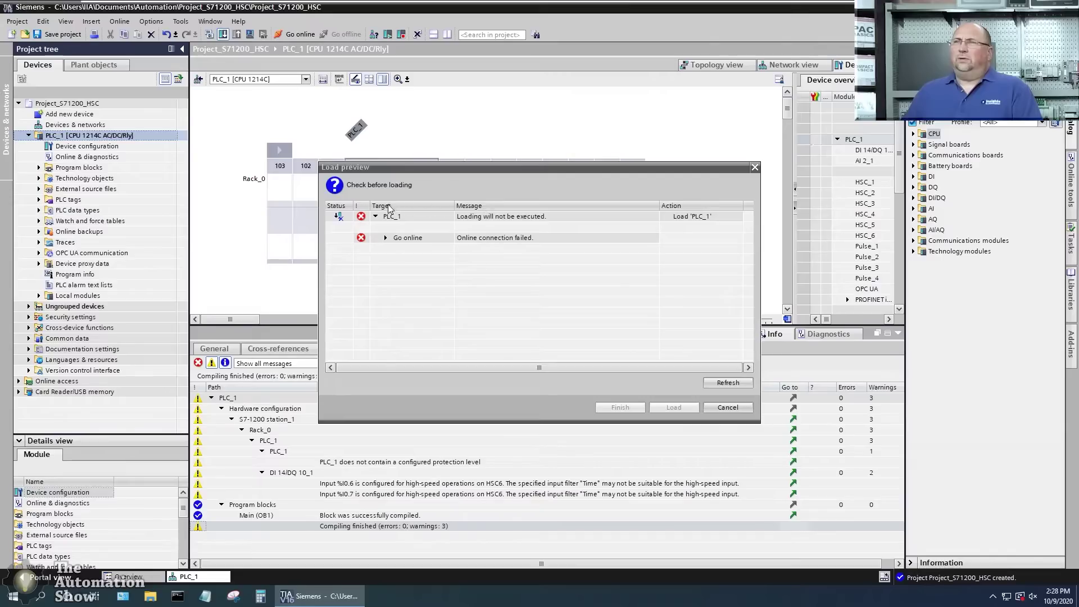
left_click(385, 238)
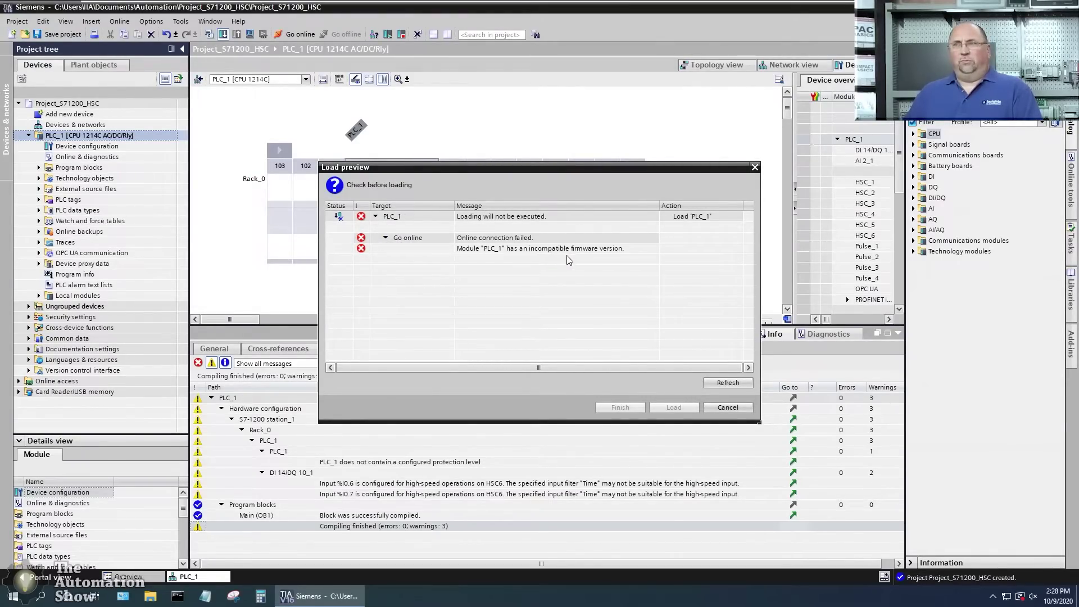
left_click(719, 408)
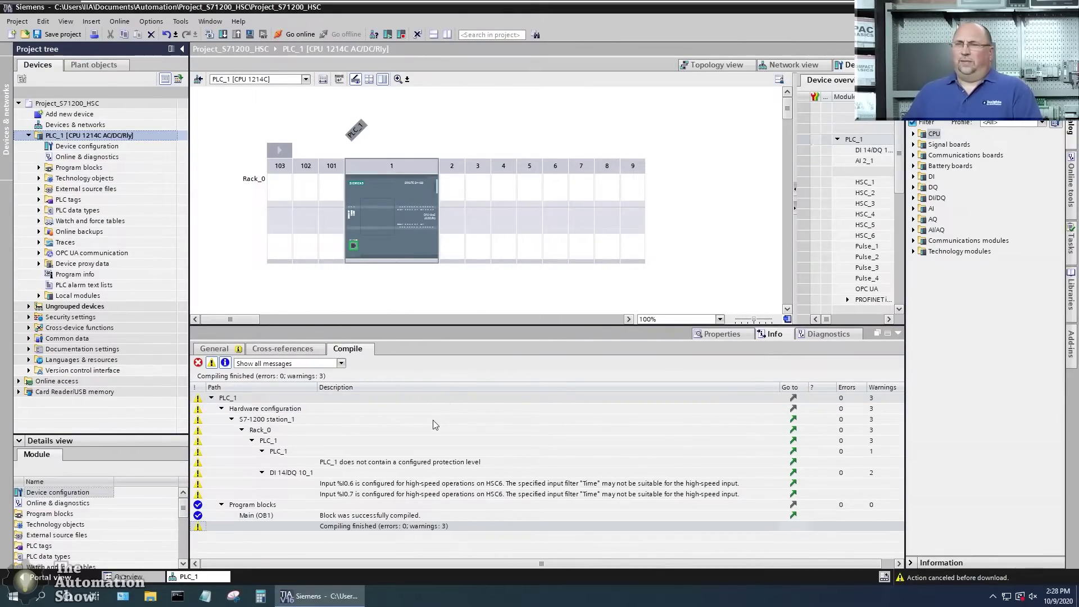
right_click(409, 240)
Replace PLC_1 with CPU 1214C DC/DC/DC 6ES7 214-1AG40-0XB0 at firmware V4.2.
left_click(439, 242)
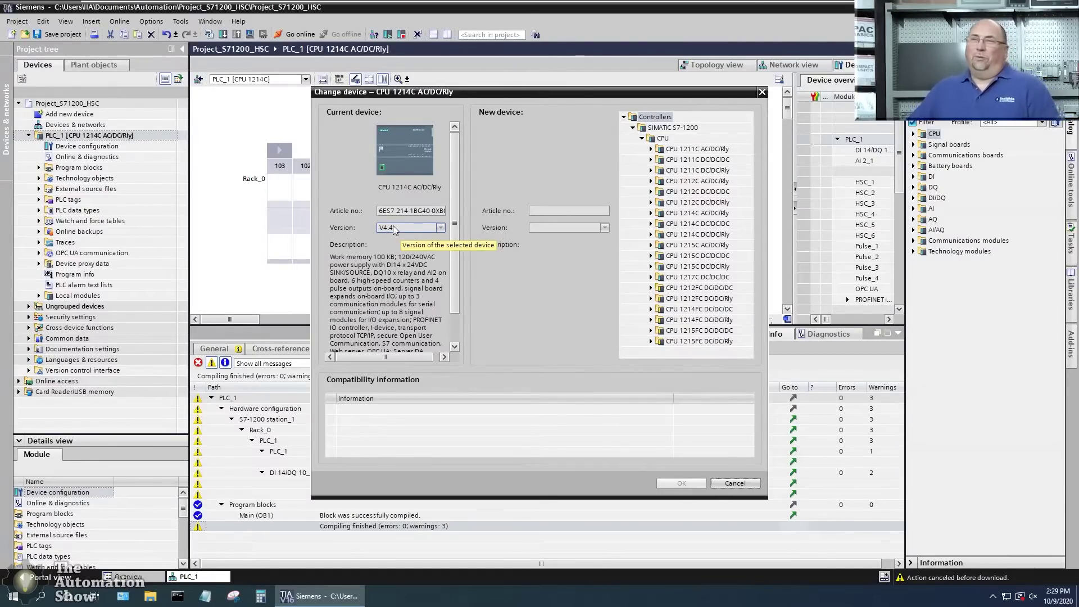
left_click(651, 223)
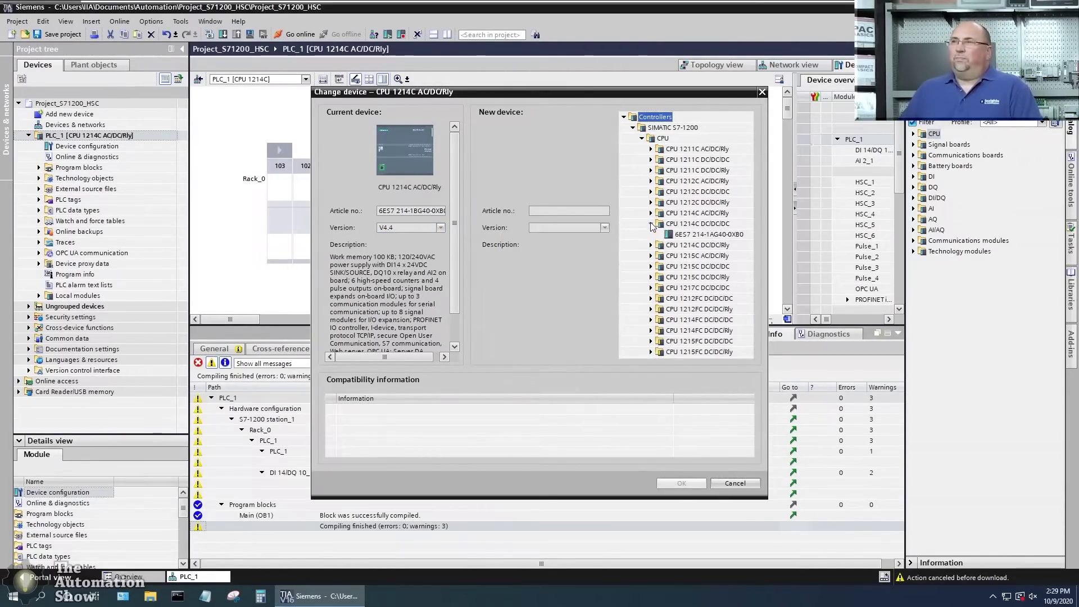
left_click(713, 234)
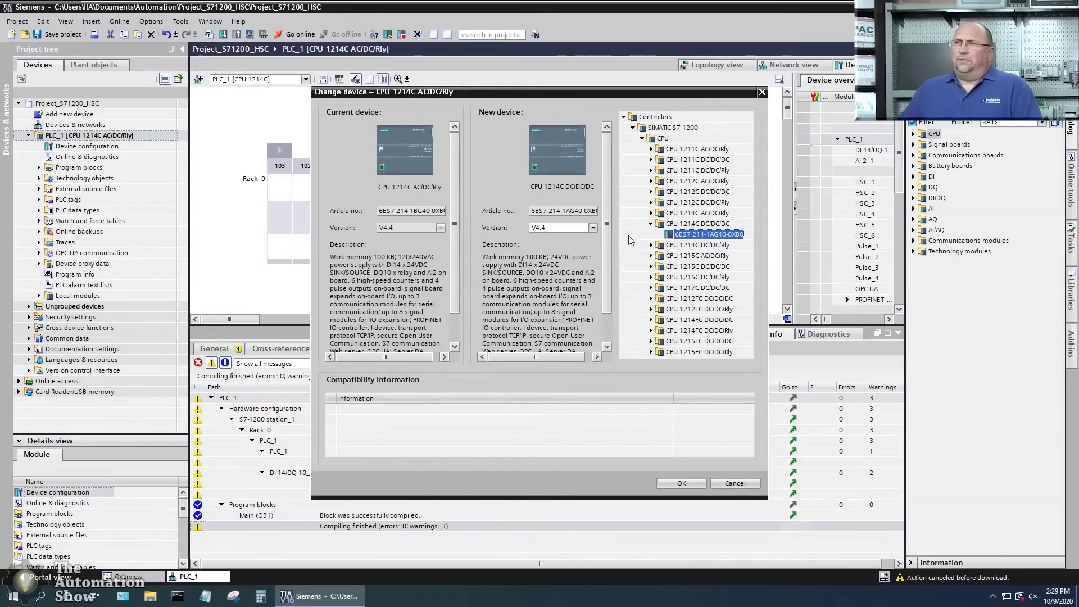
left_click(593, 228)
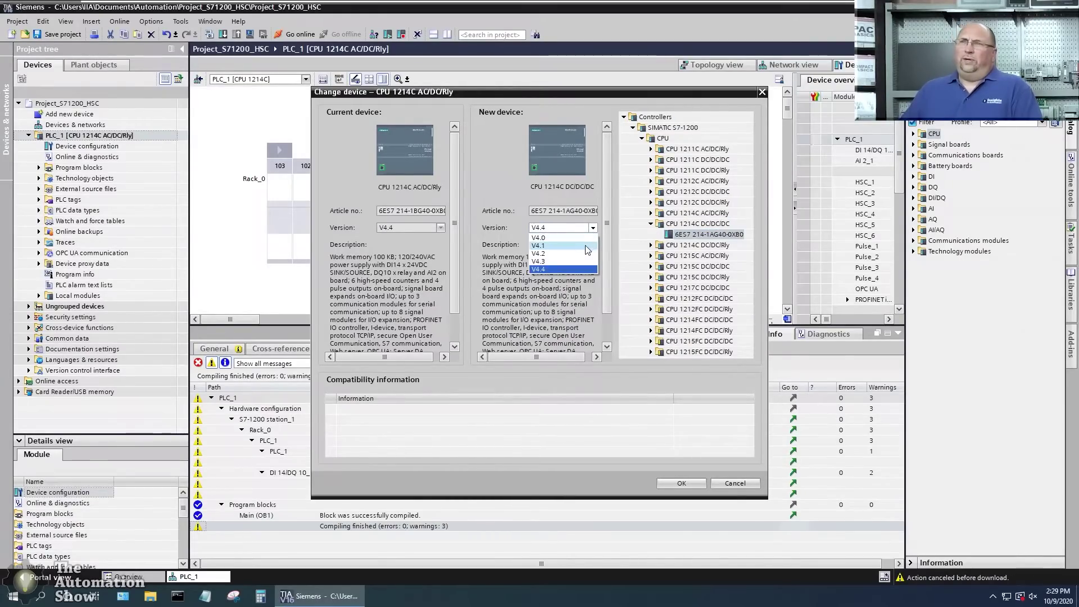
left_click(581, 237)
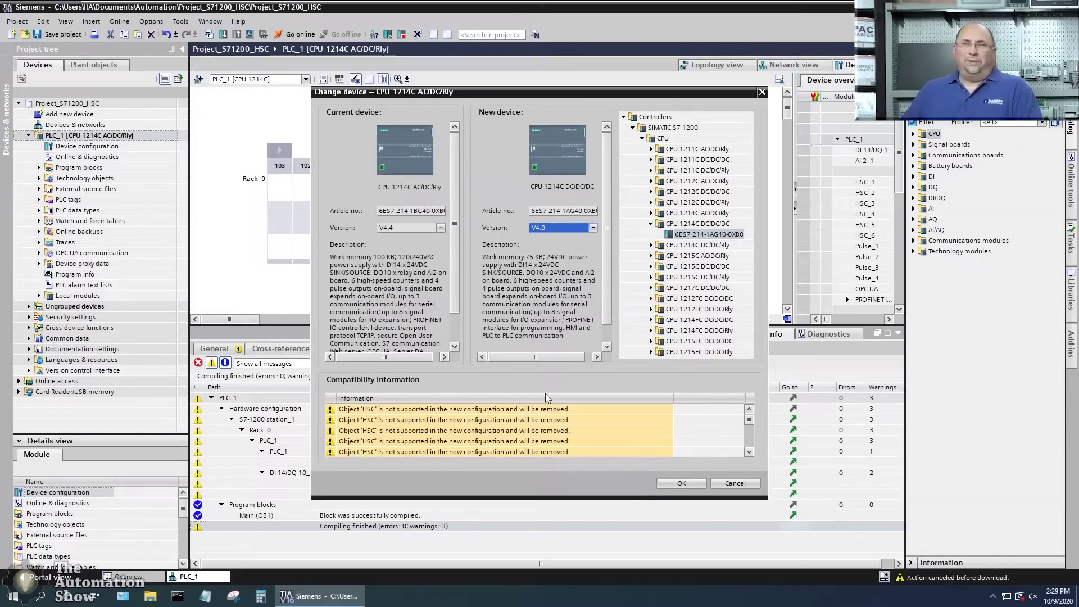
left_click(588, 228)
left_click(556, 246)
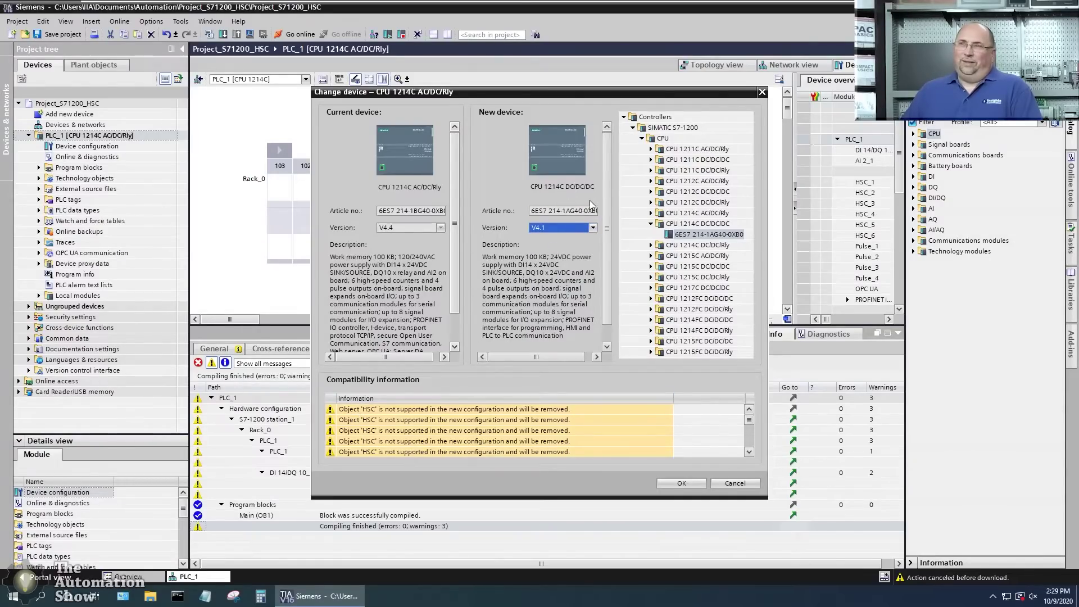
left_click(592, 227)
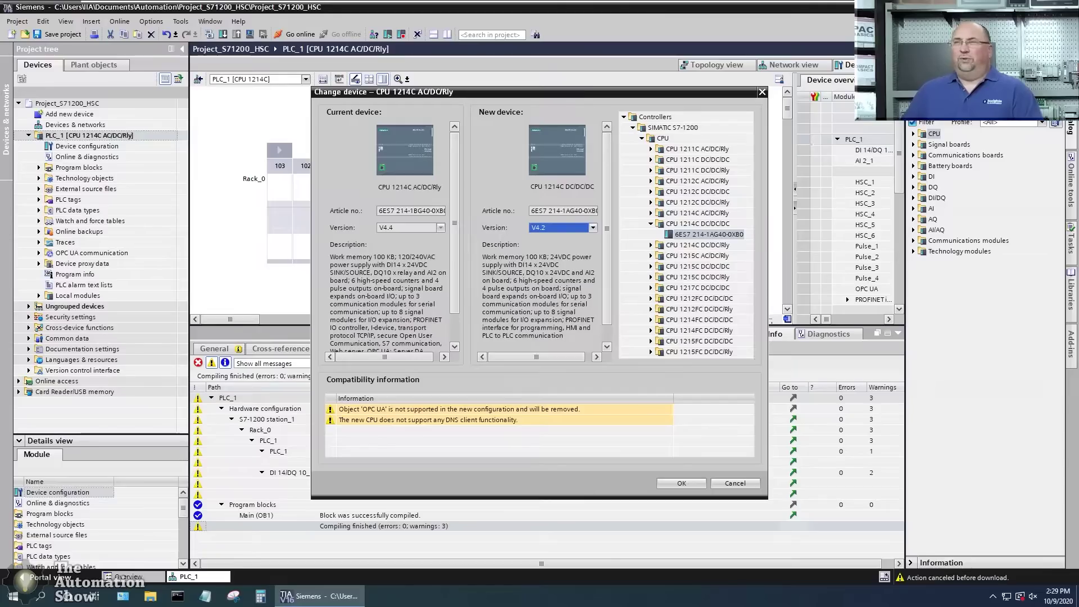
left_click(674, 484)
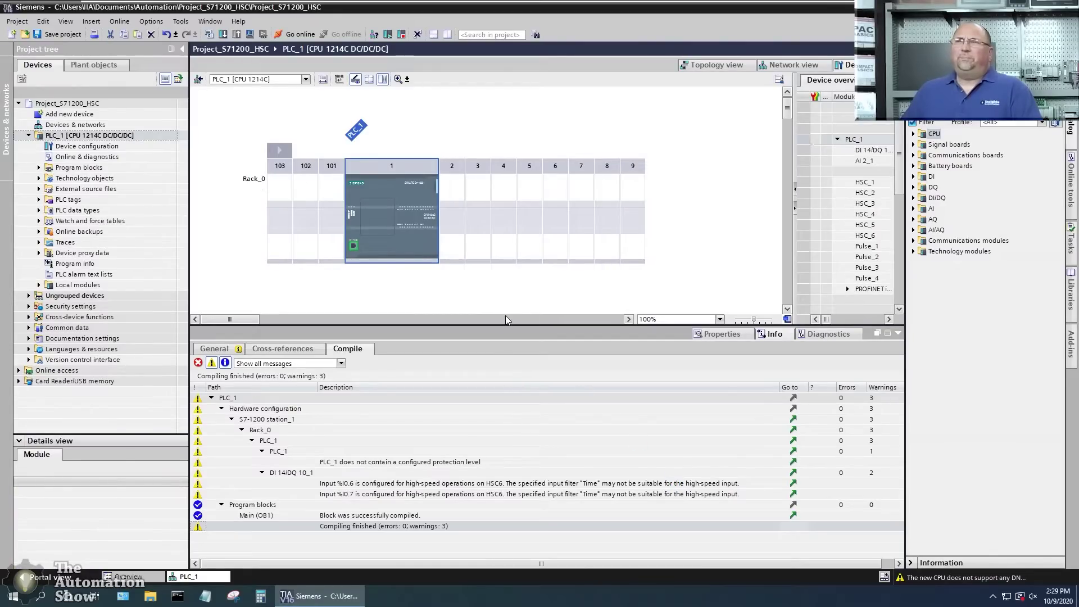
Compile and download to PLC_1 without synchronization, using Stop all, finishing with 0 errors and 0 warnings.
left_click(209, 34)
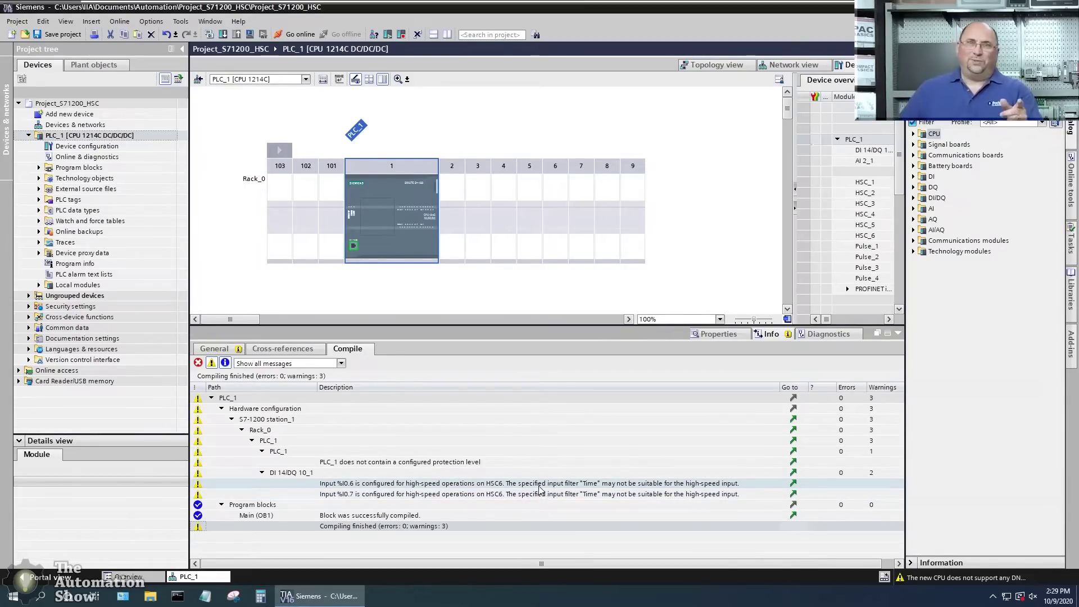
left_click(223, 35)
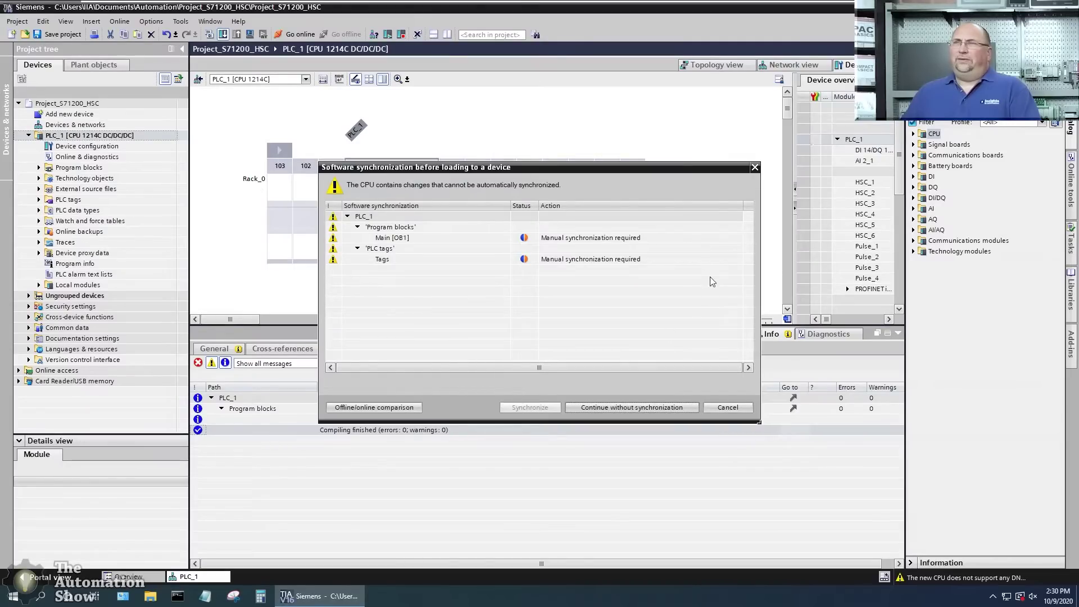
left_click(617, 409)
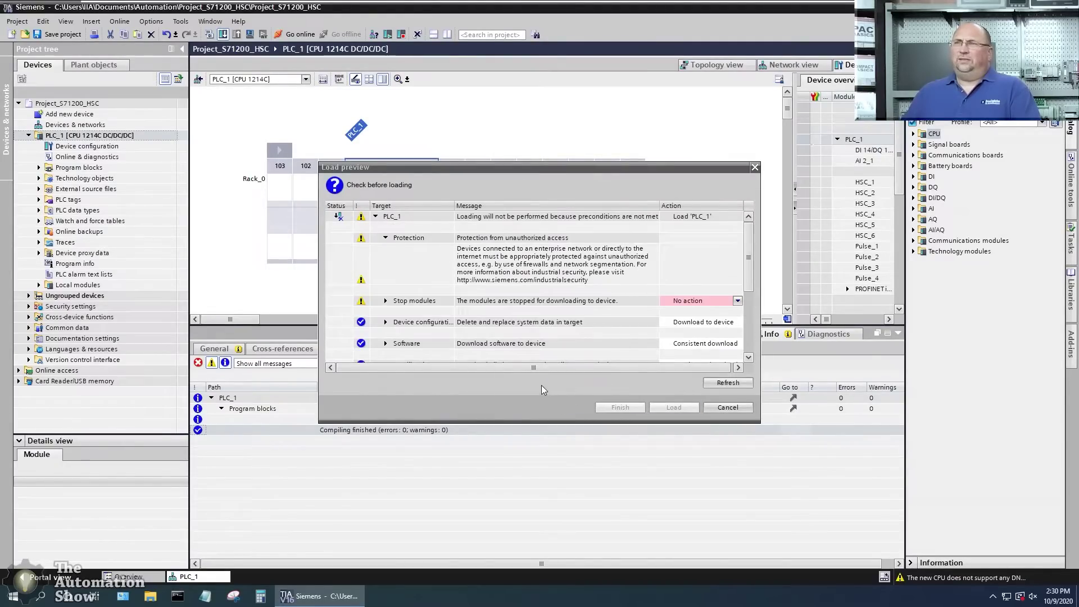
left_click(719, 303)
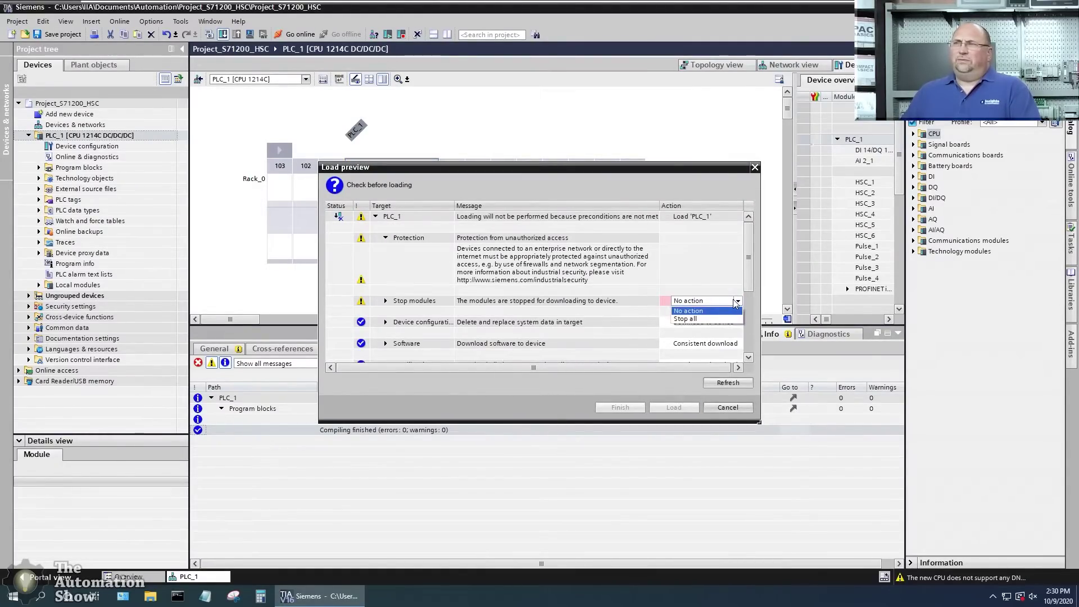
left_click(704, 318)
left_click(671, 407)
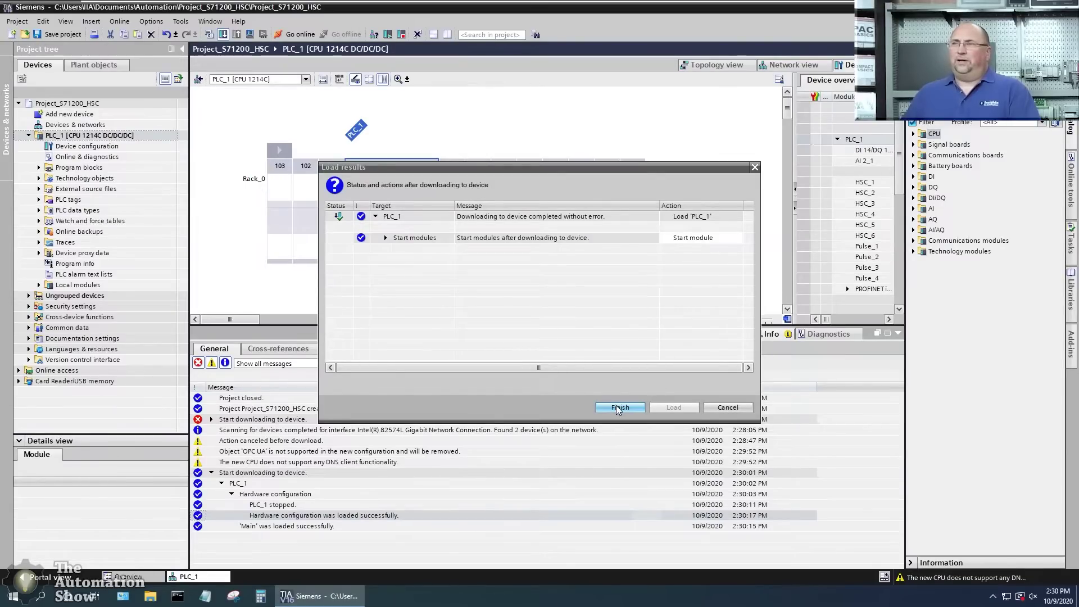
left_click(619, 407)
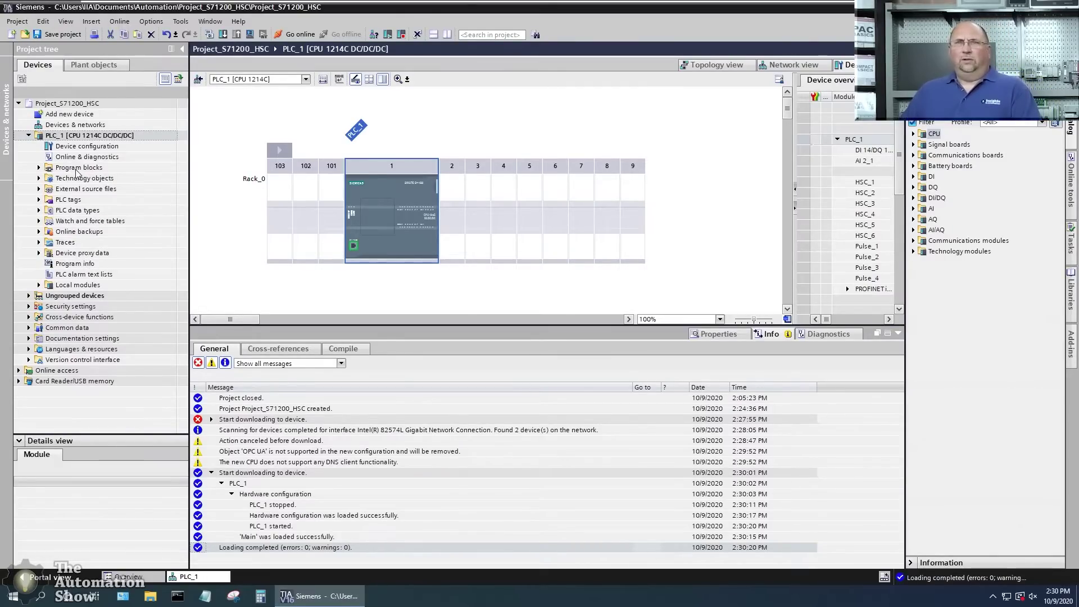
Expand Watch and force tables and open PLC_1's properties at the HSC6 general settings.
double_click(47, 221)
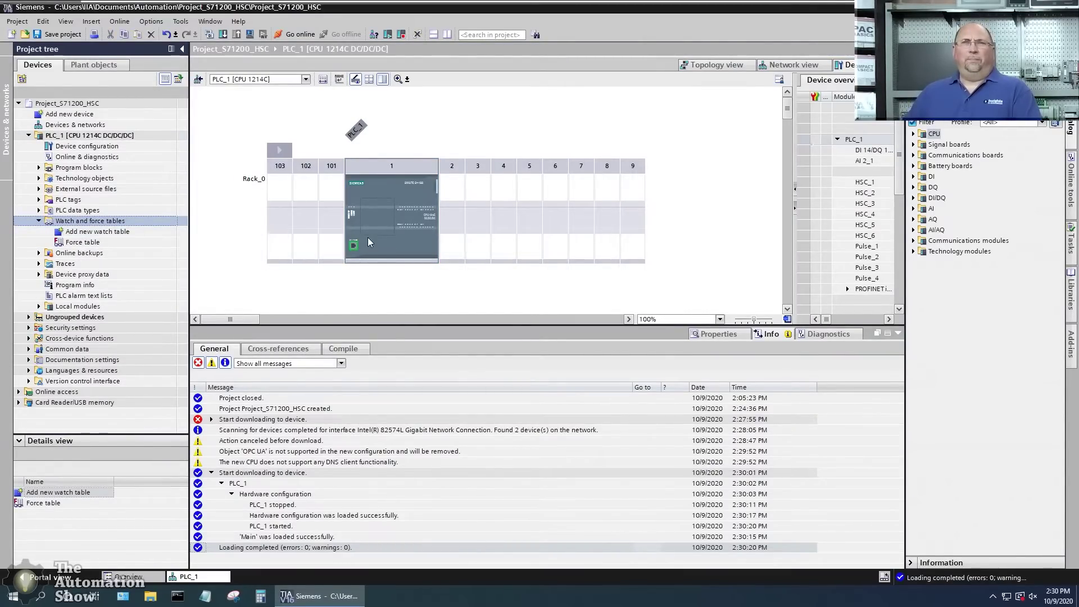
double_click(383, 247)
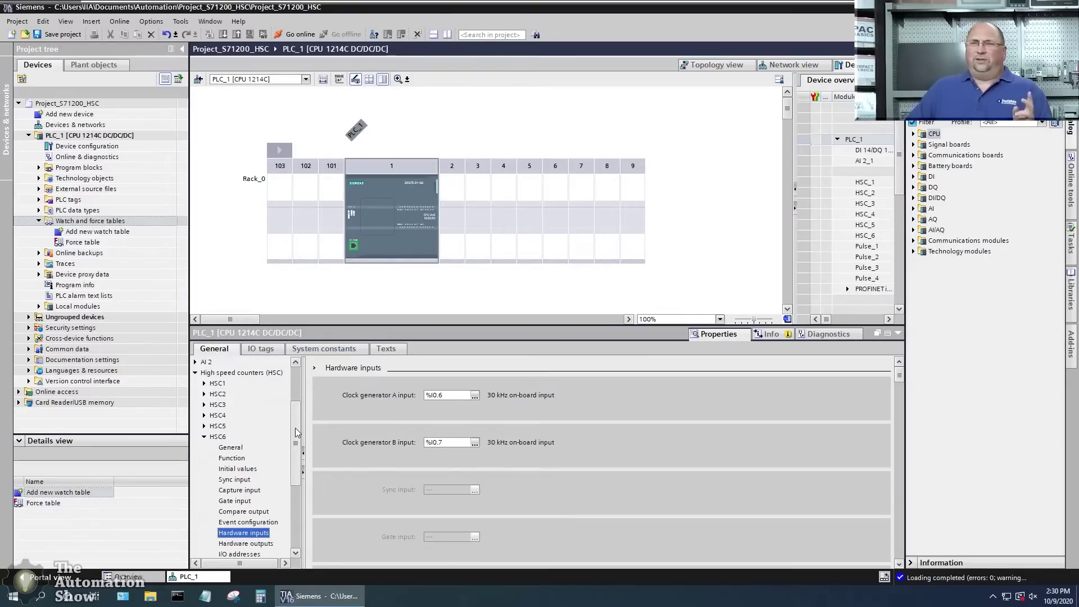
left_click_drag(296, 434, 296, 459)
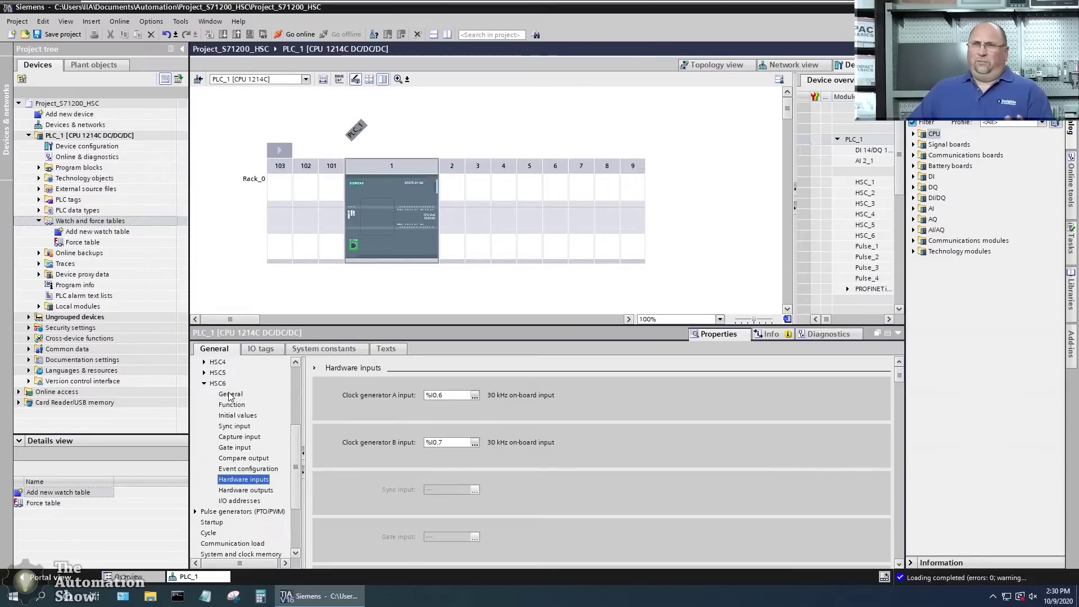
left_click(231, 395)
left_click(225, 384)
Check that HSC6 uses input addresses 1020 to 1023, then choose Add new watch table.
scroll(366, 433, "down", 5)
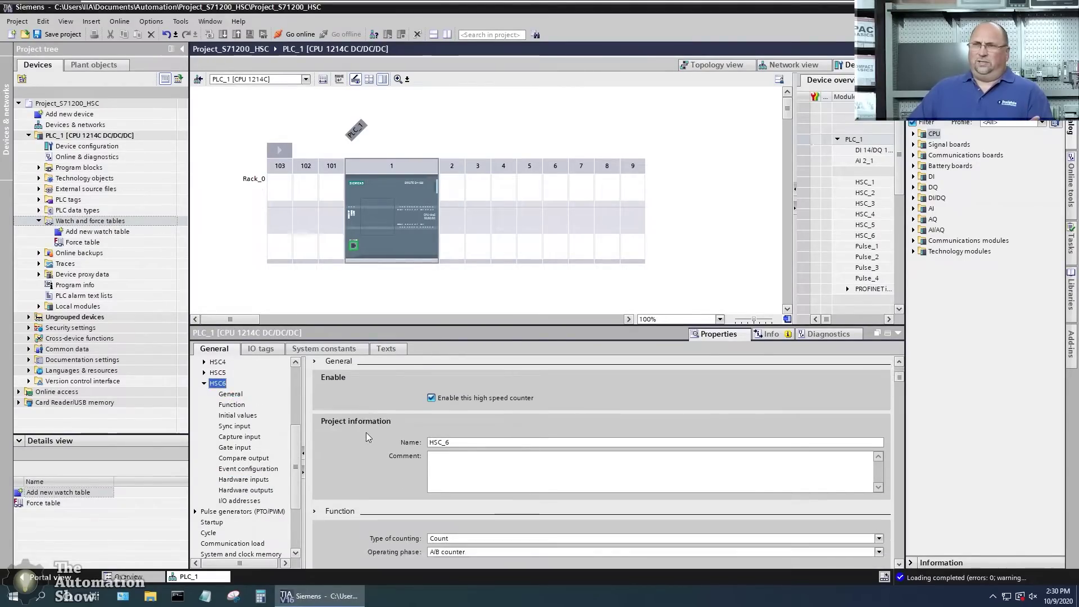
scroll(366, 433, "down", 15)
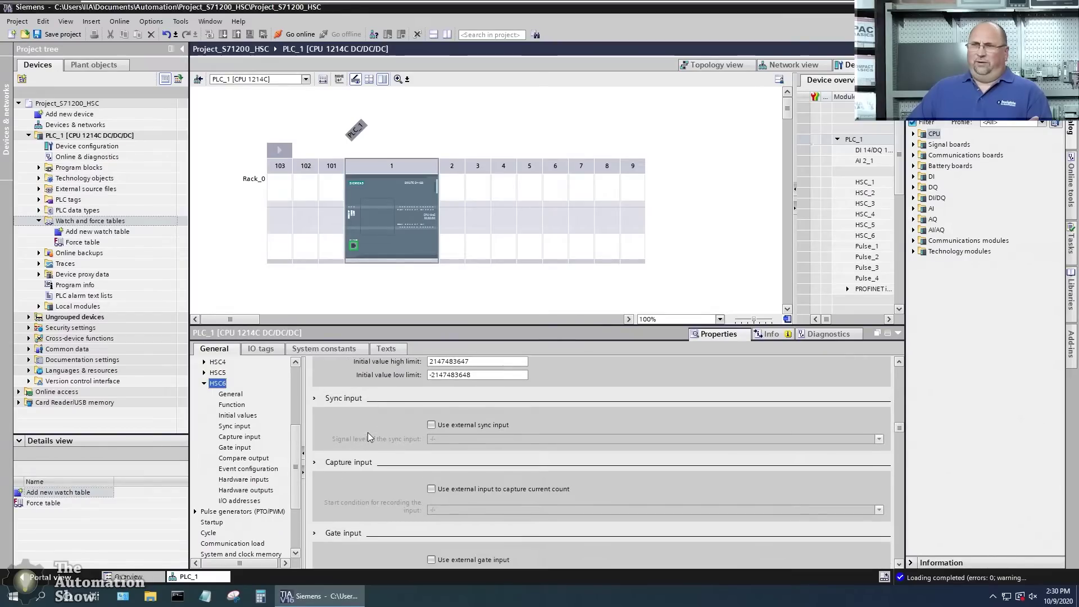
scroll(366, 430, "down", 10)
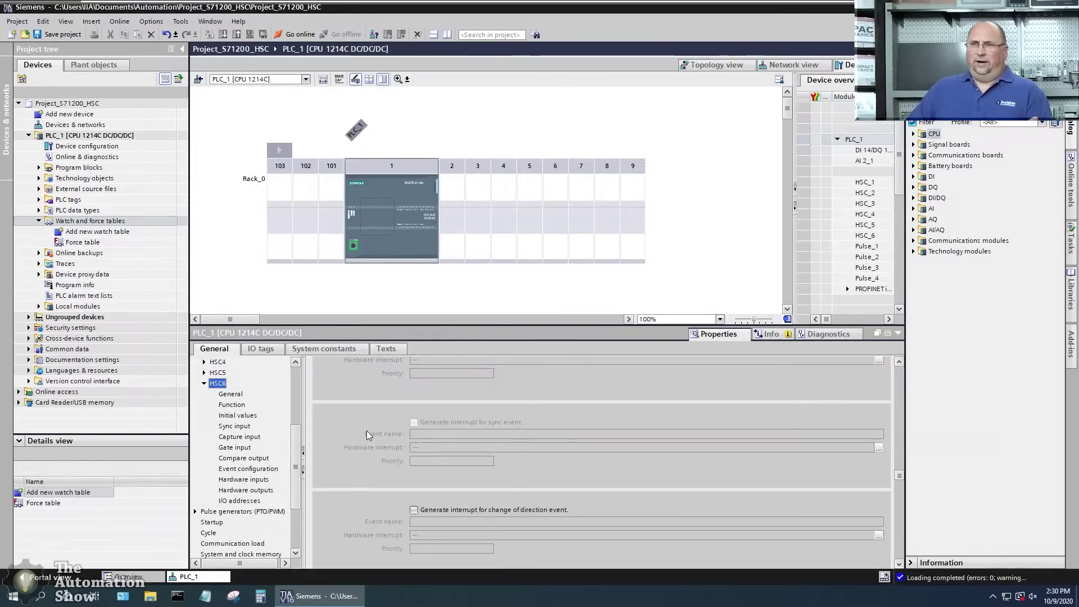
scroll(367, 430, "down", 8)
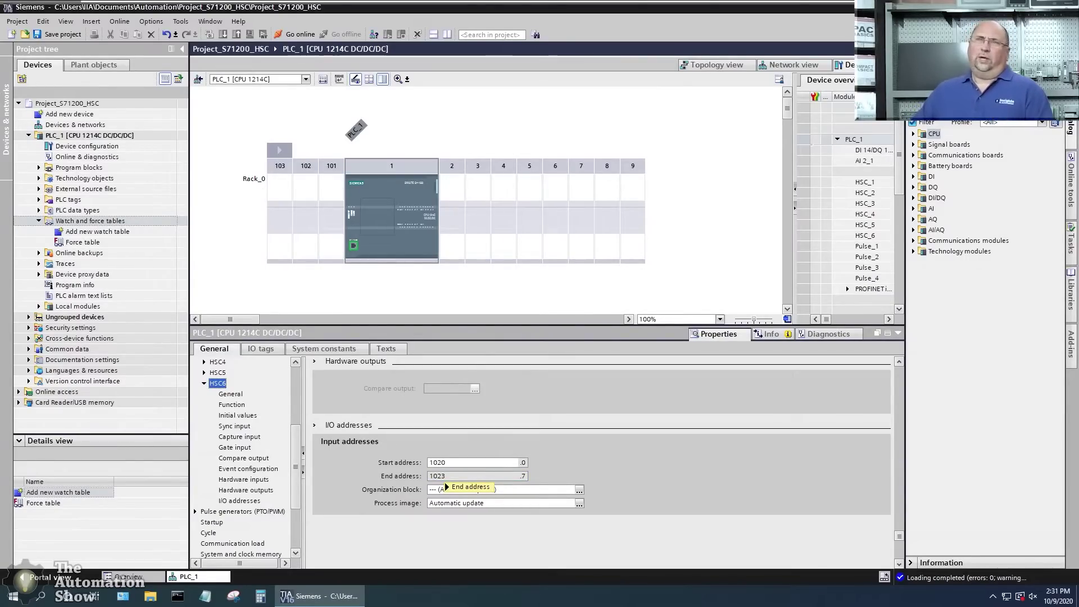
left_click(87, 231)
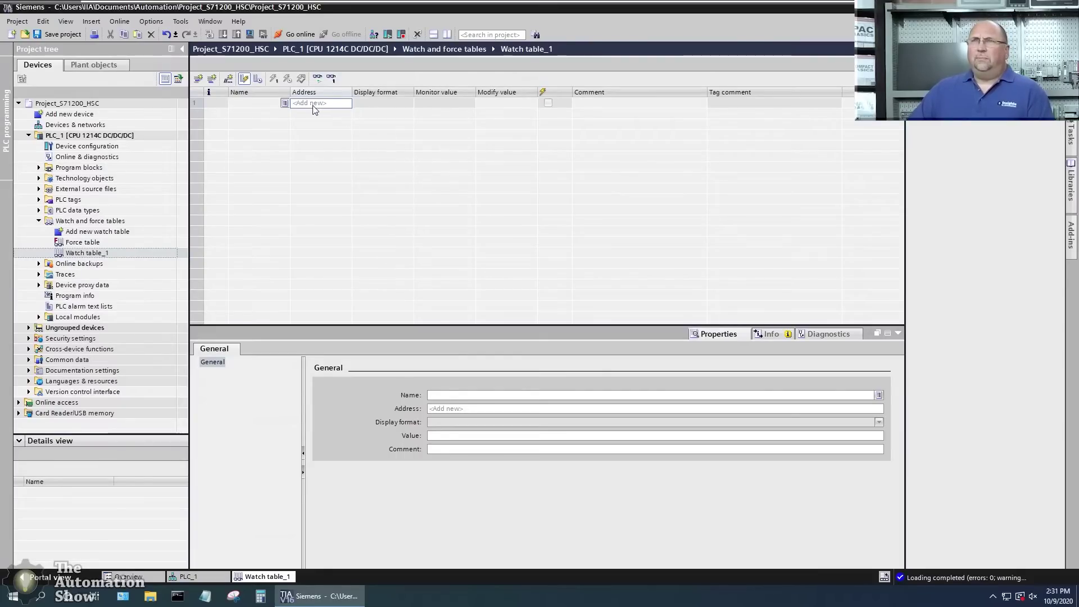
Create Watch table_1 and enter %ID1020 in row 1.
left_click(292, 104)
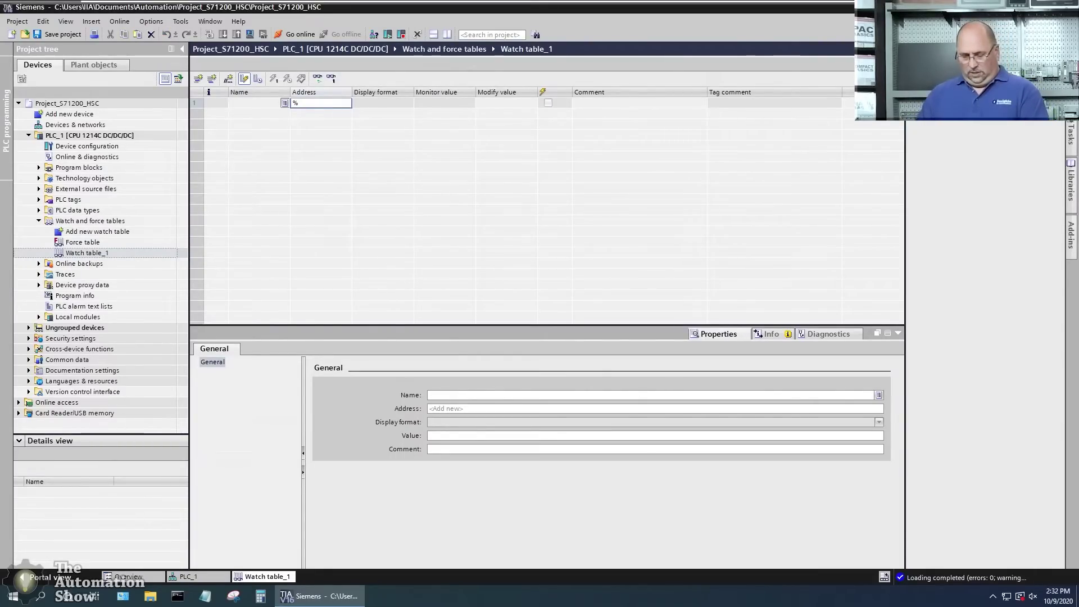
type("%ID")
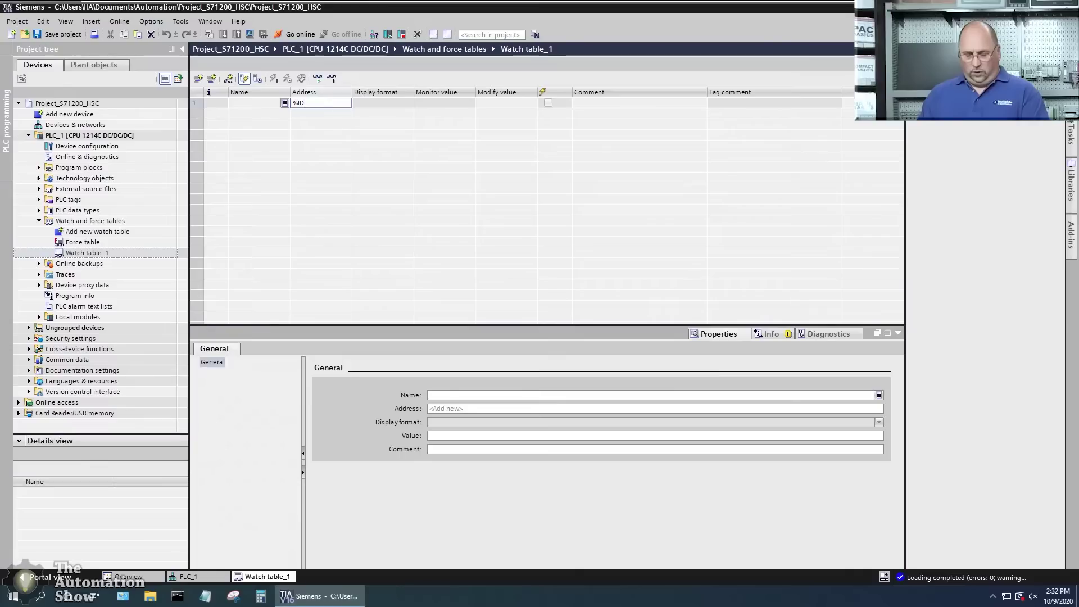
type("1020")
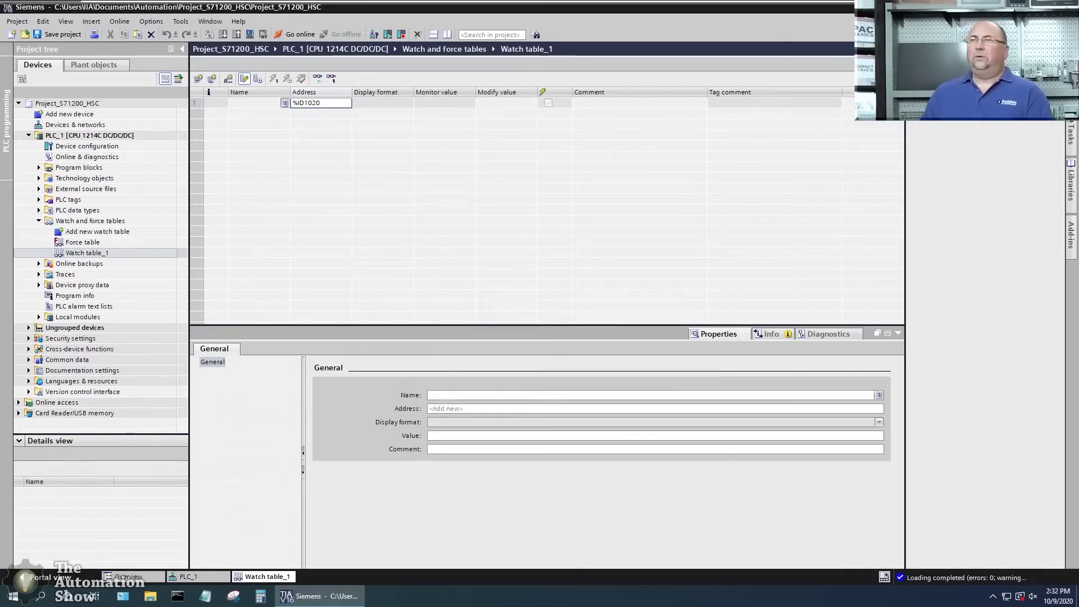
key("Return")
Show %ID1020 in DEC+/- format and start monitoring all values.
left_click(386, 106)
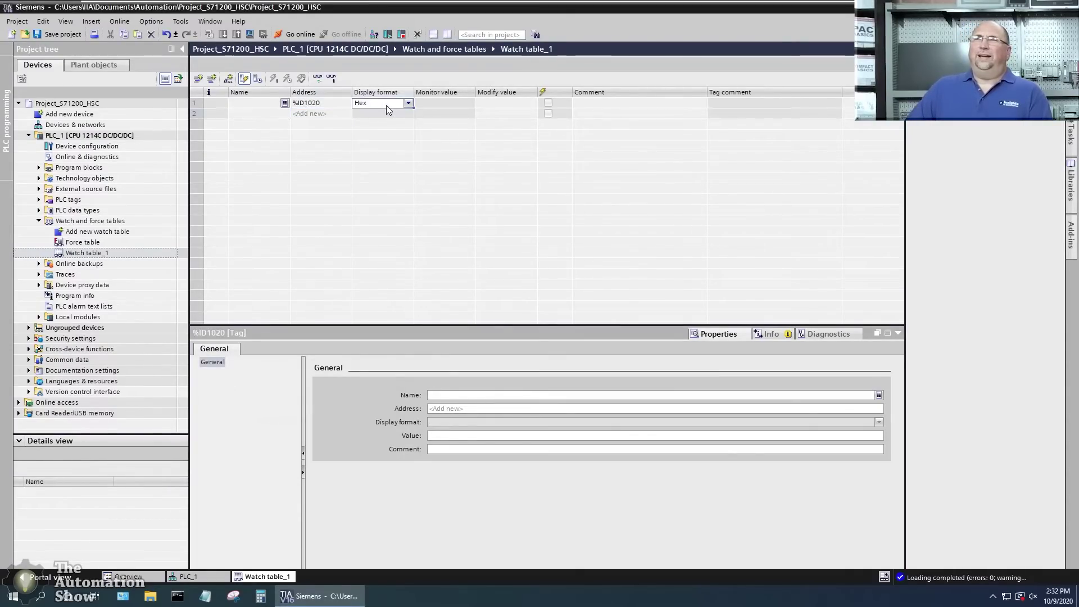
left_click(408, 103)
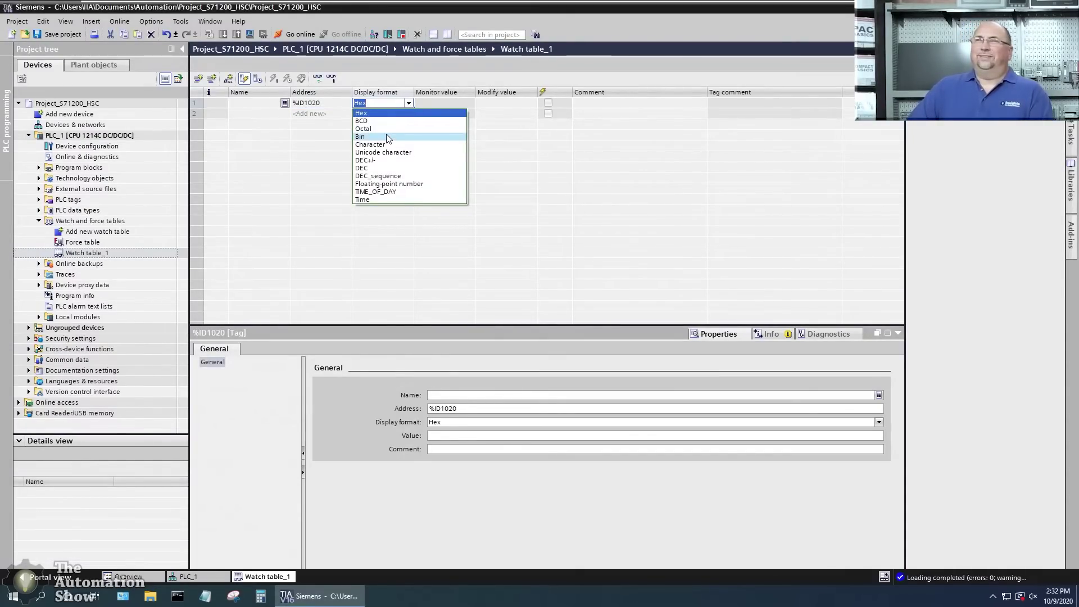
left_click(387, 162)
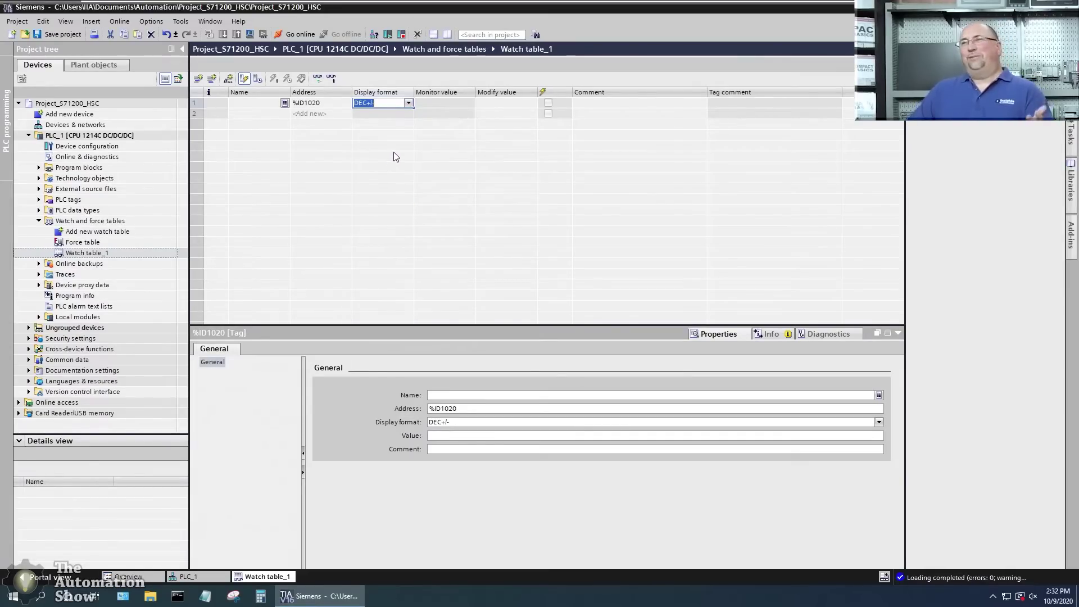
left_click(392, 116)
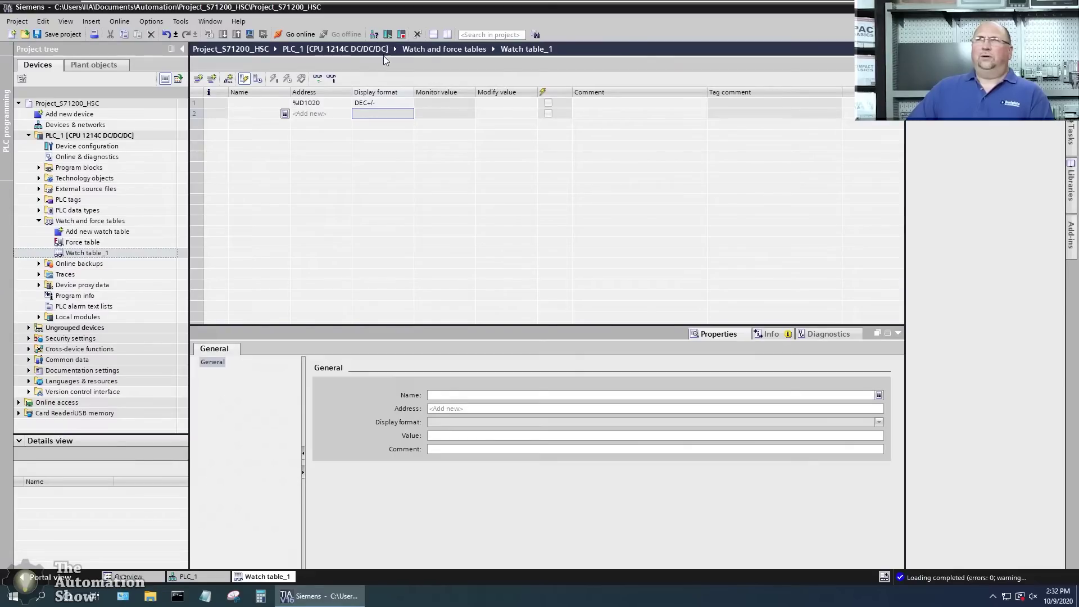
left_click(317, 78)
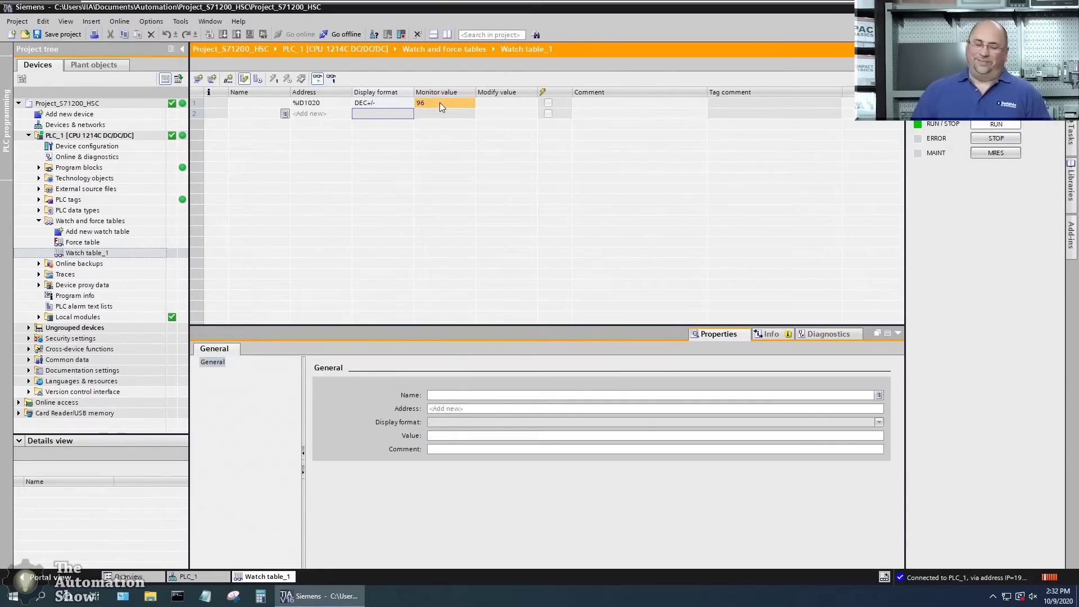
Go offline from PLC_1 after %ID1020 reads 96.
left_click(359, 36)
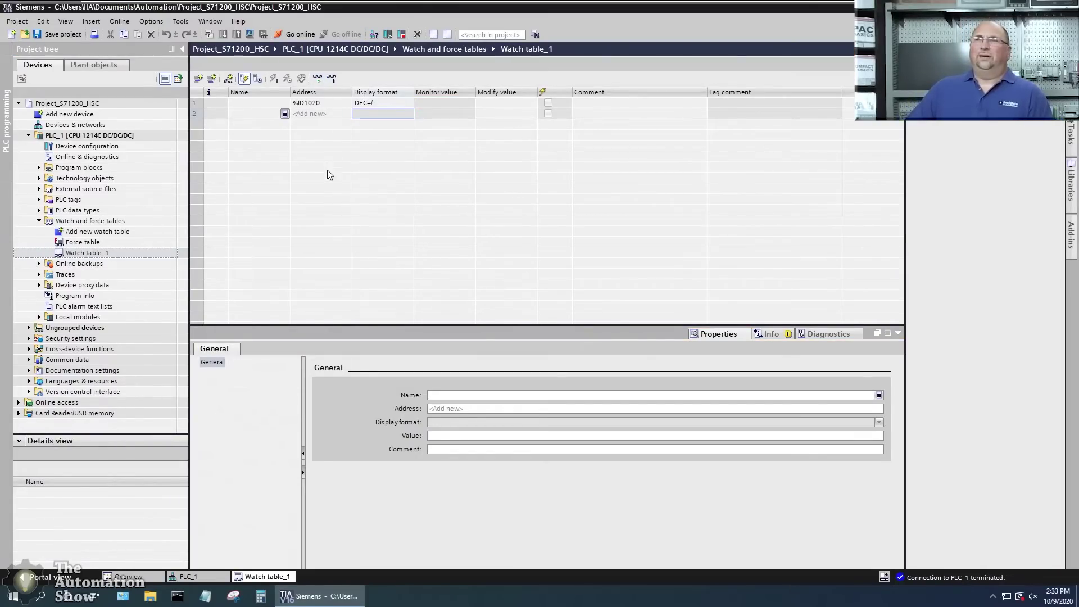
In PLC_1's properties, collapse the high speed counter settings and list the digital input channels.
left_click(188, 576)
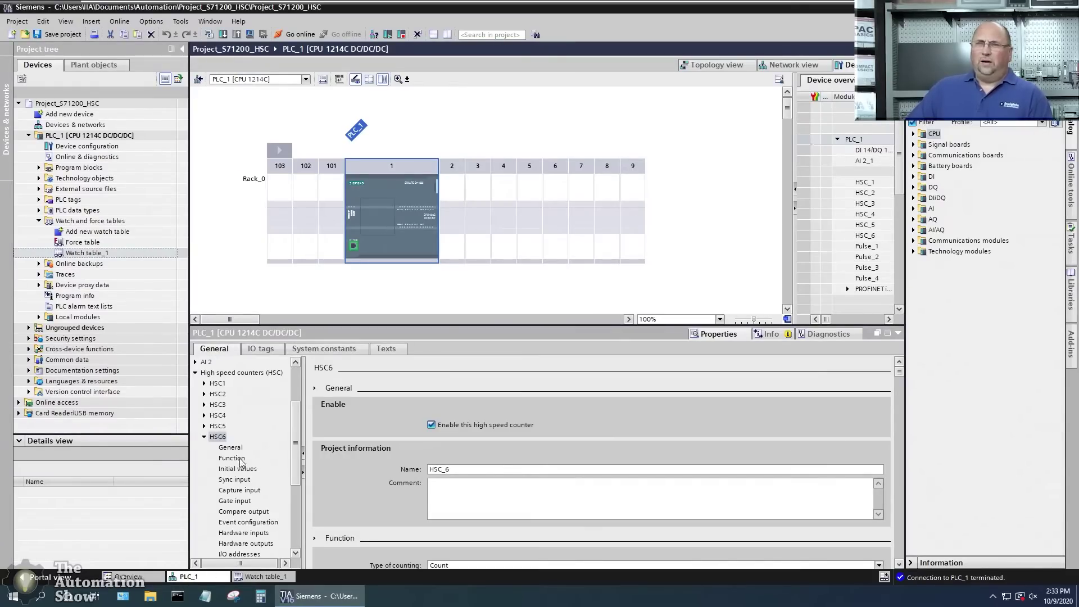
left_click(204, 437)
left_click(195, 372)
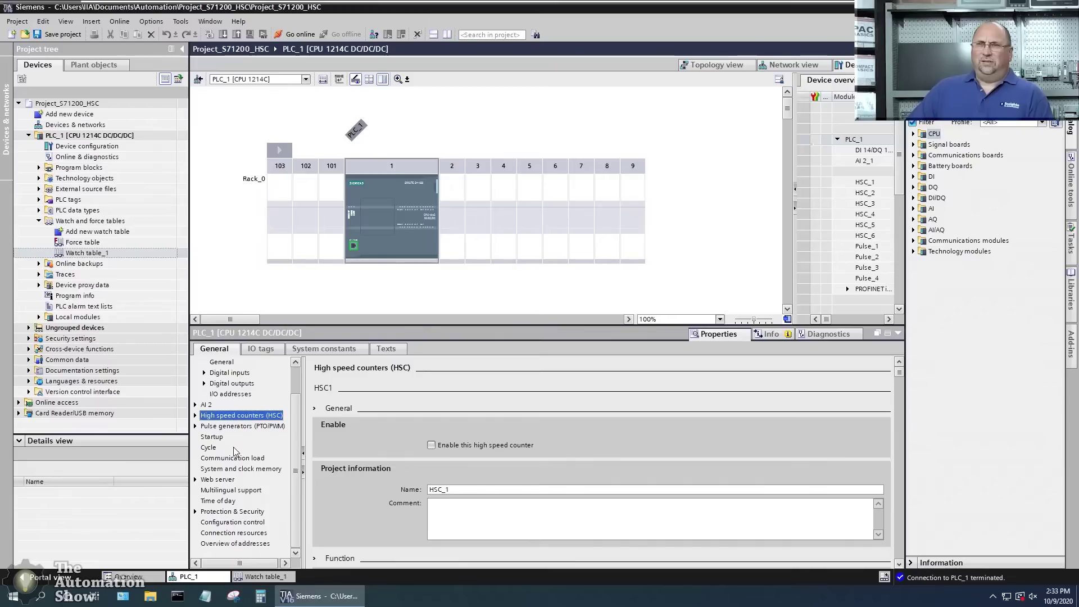
scroll(234, 453, "up", 1)
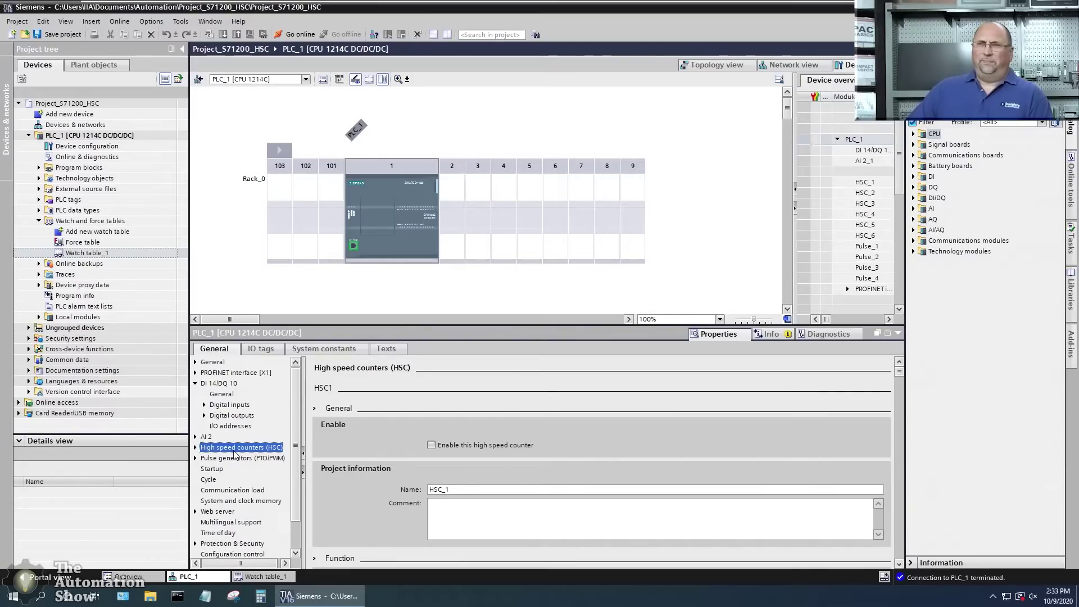
left_click(228, 405)
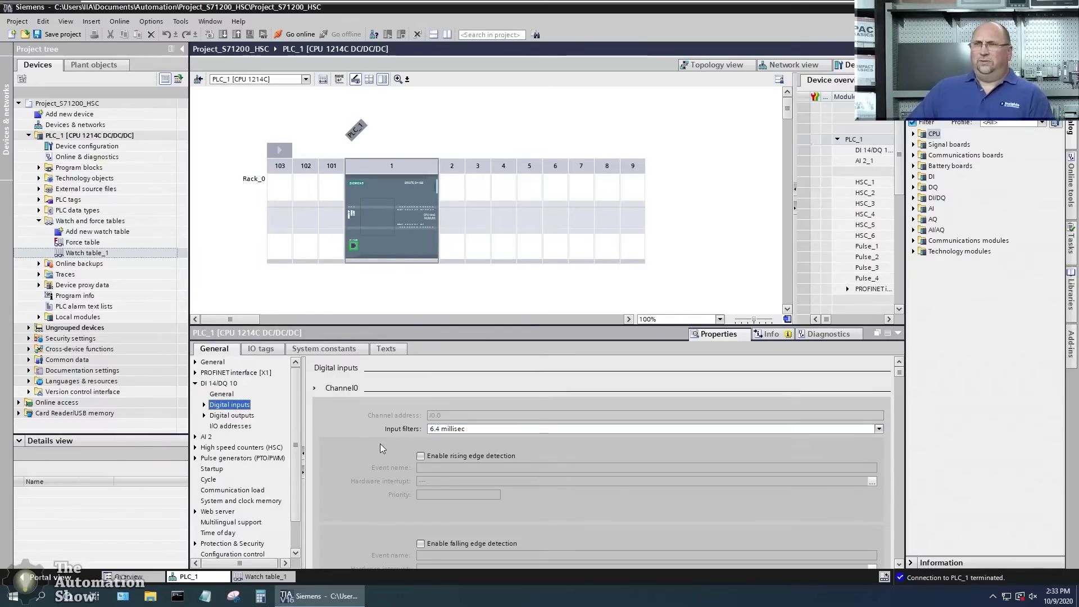
left_click(205, 405)
Set the Channel6 (I0.6) input filter to 0.1 microsec.
scroll(346, 439, "down", 2)
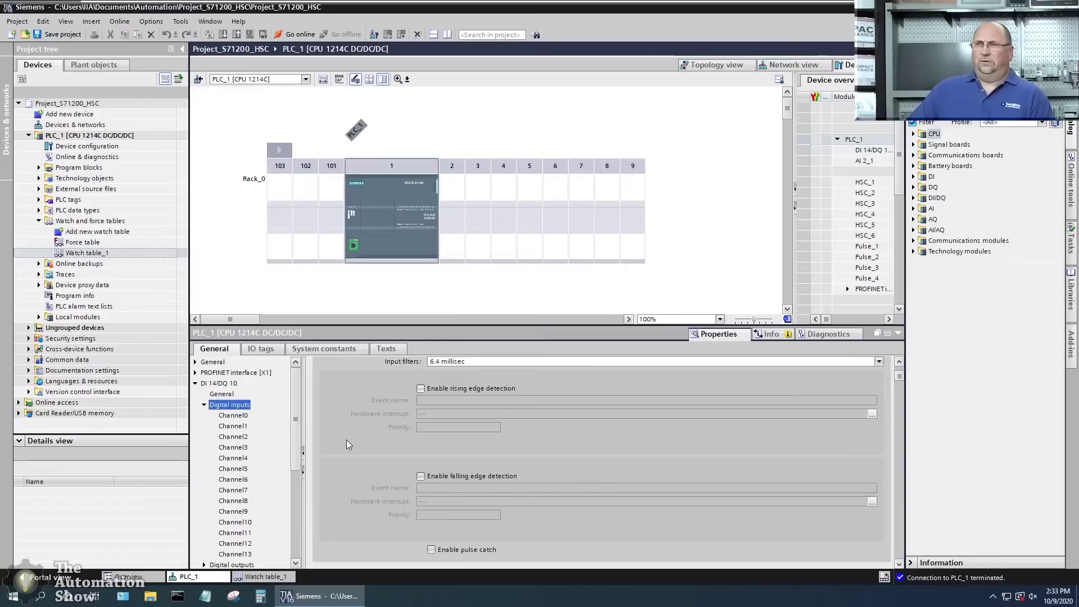
scroll(346, 440, "up", 1)
scroll(346, 438, "down", 1)
scroll(347, 443, "down", 3)
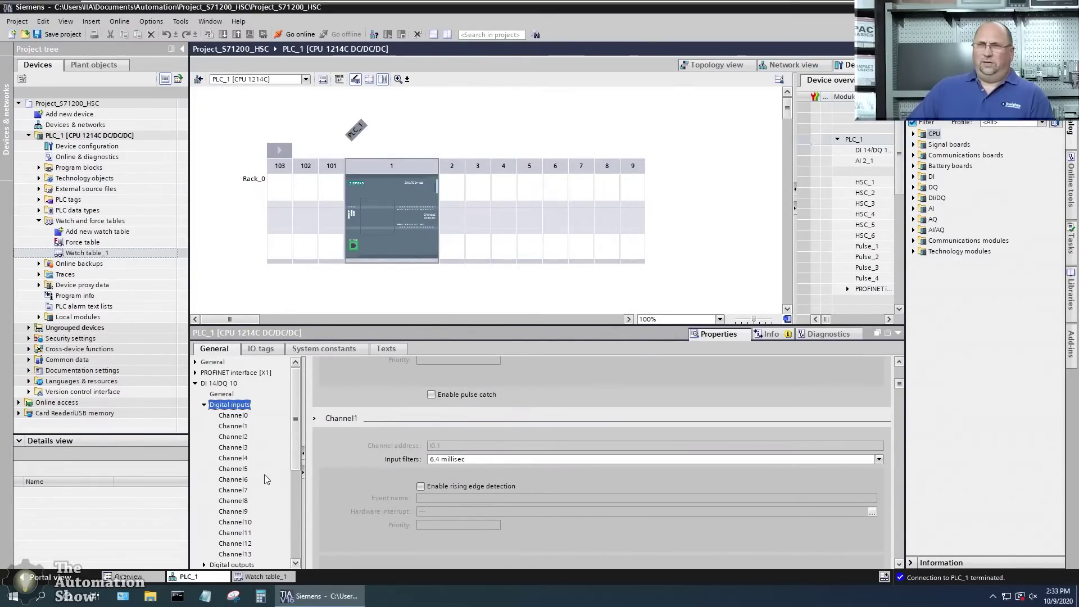
left_click(247, 481)
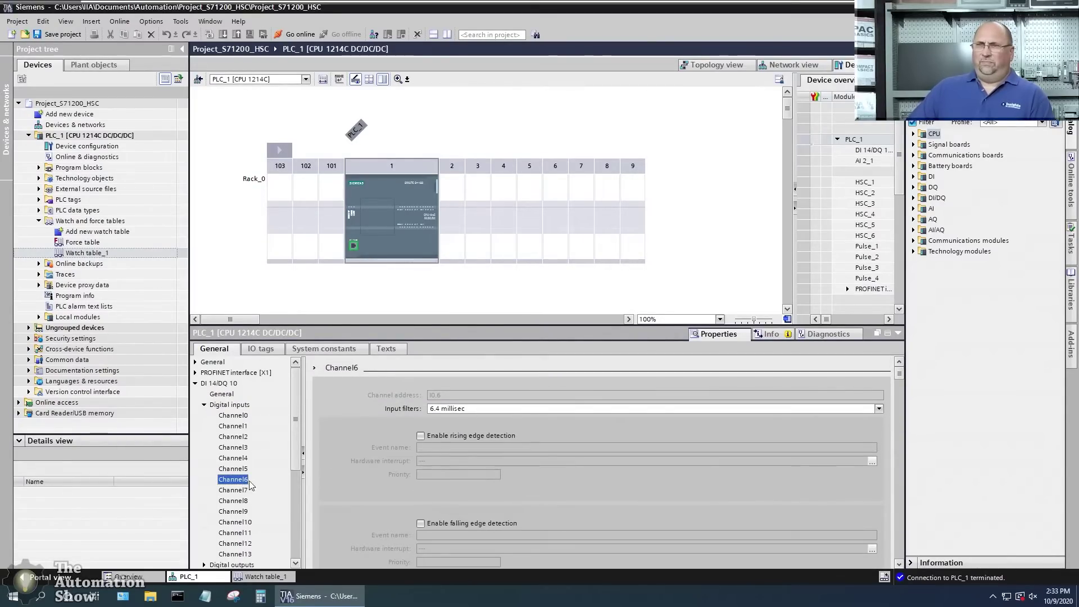
left_click(489, 409)
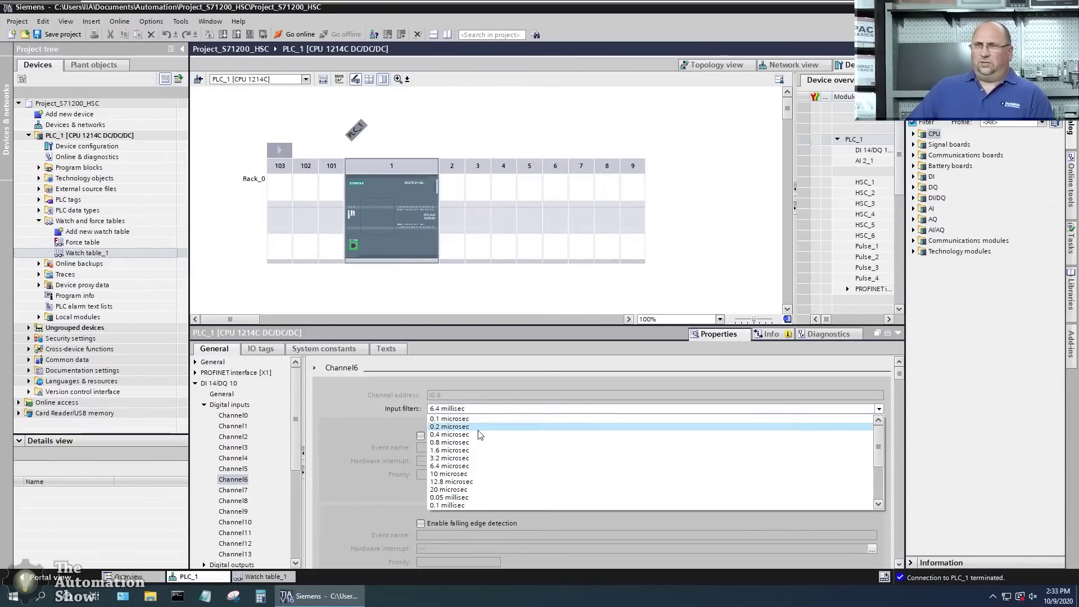
left_click(475, 419)
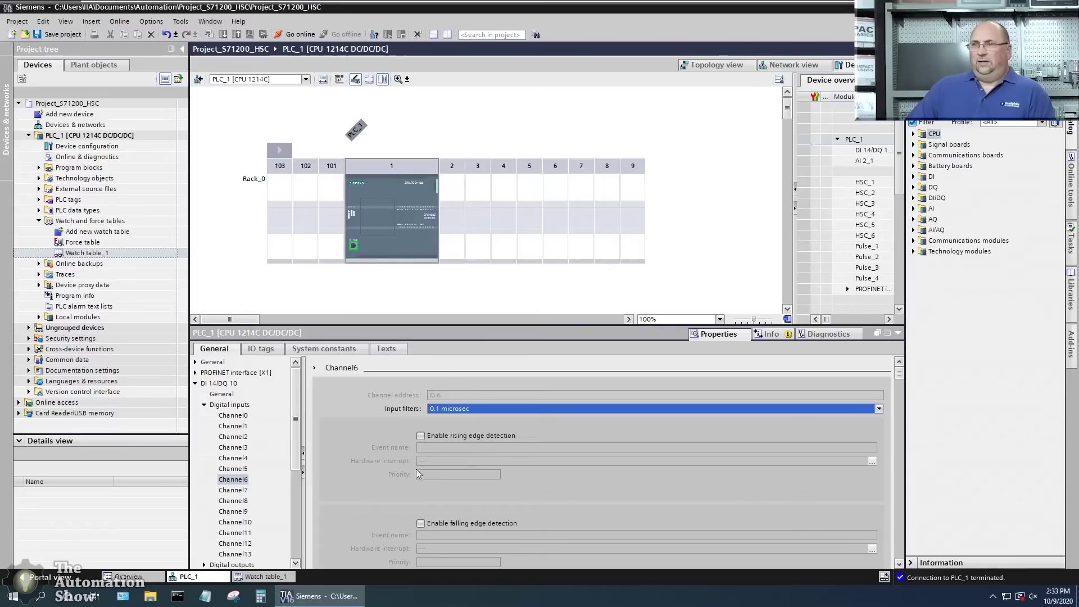
Set the Channel7 (I0.7) input filter to 0.1 microsec.
scroll(382, 480, "down", 5)
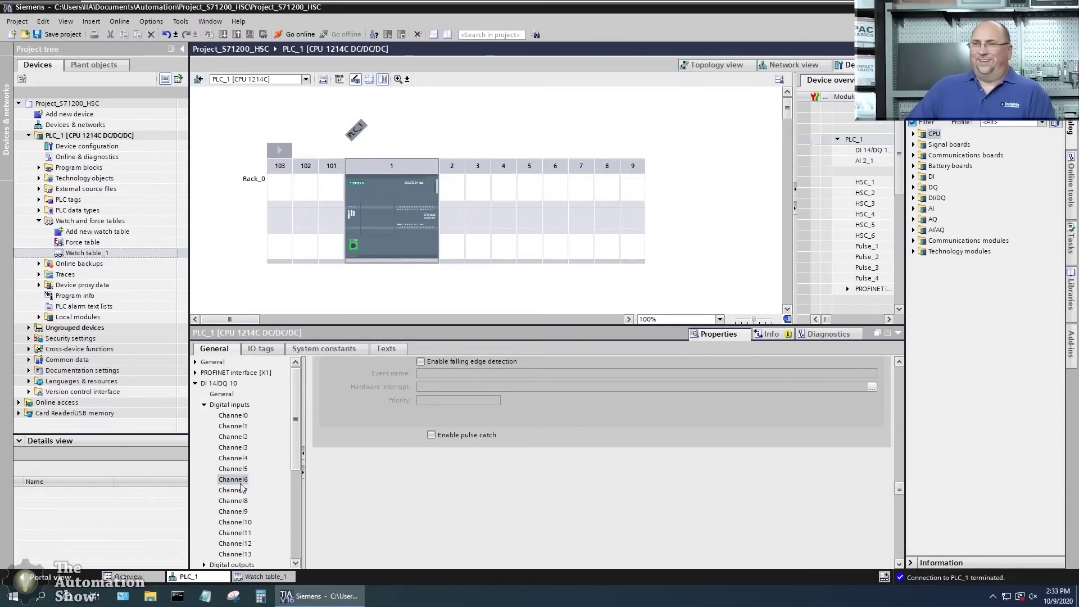
left_click(235, 489)
left_click(462, 410)
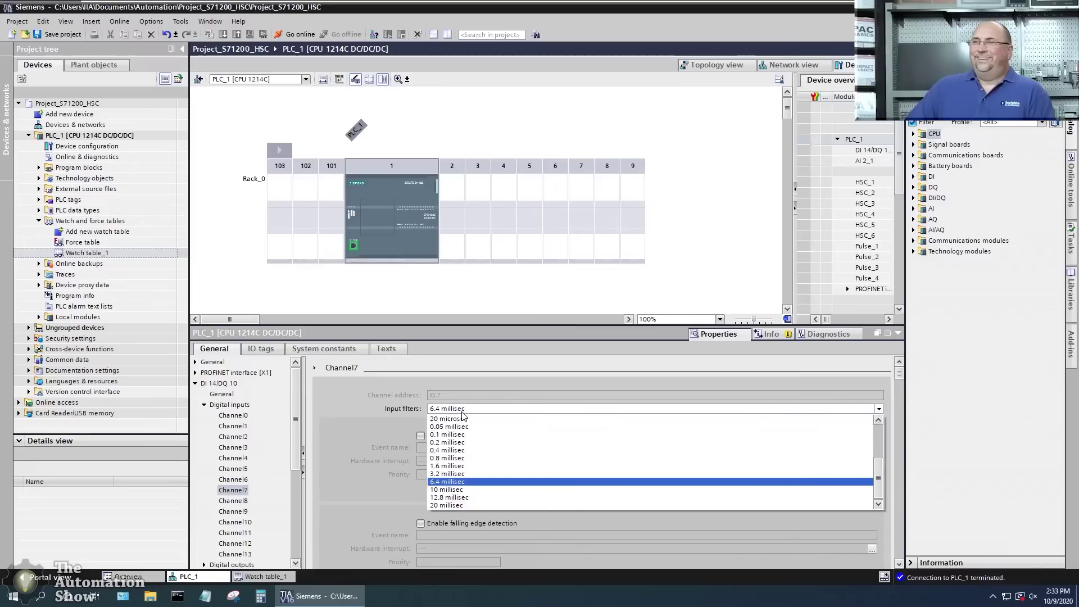
scroll(462, 424, "up", 5)
left_click(462, 420)
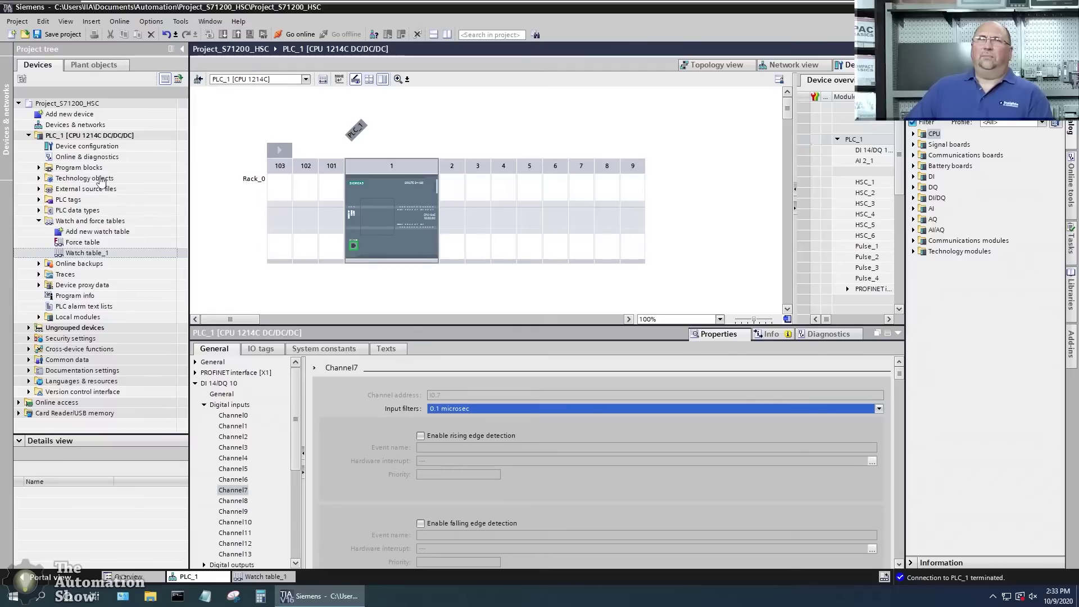
Compile PLC_1, download and restart it via Load and Finish, then reopen Watch table_1.
left_click(90, 136)
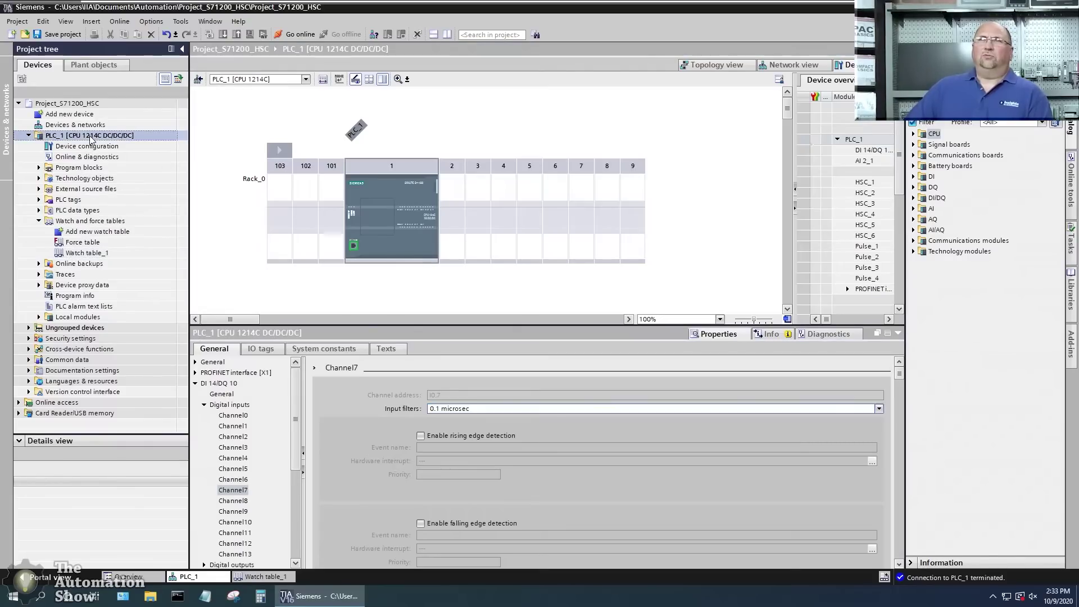
left_click(209, 34)
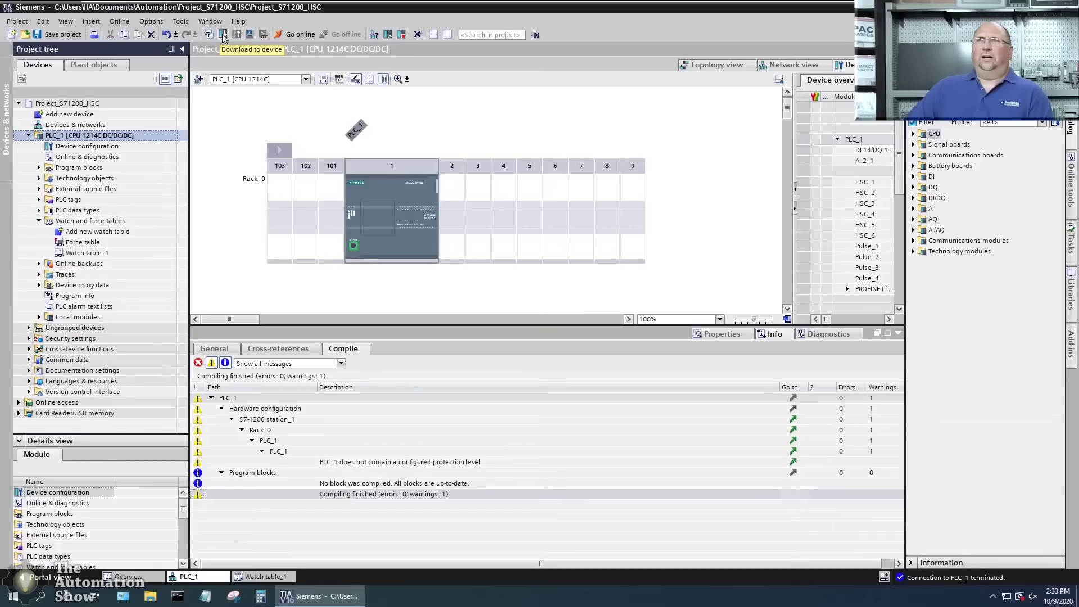
left_click(223, 35)
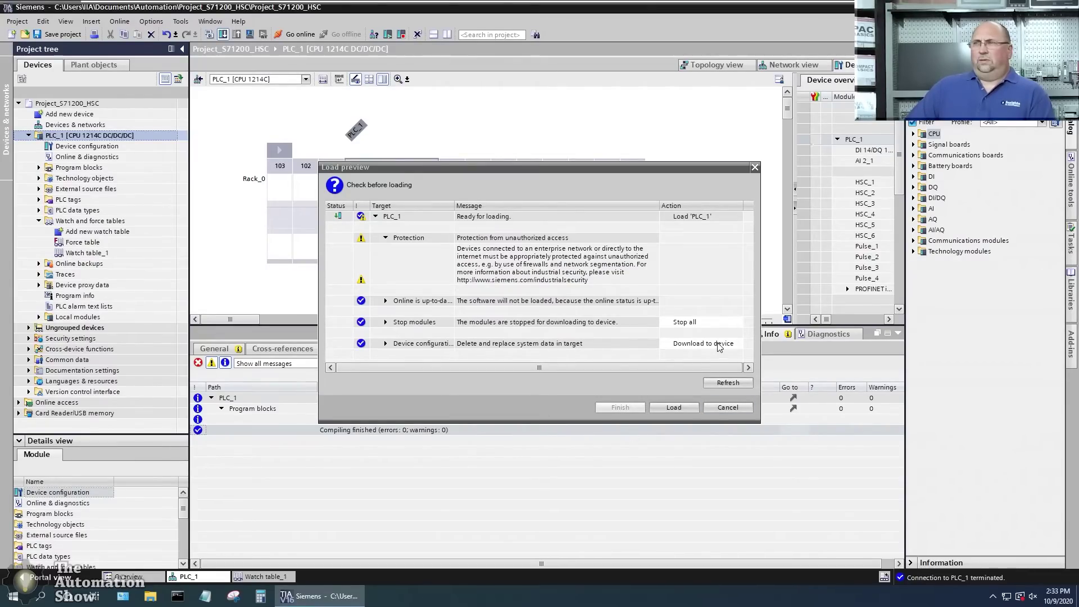
left_click(682, 409)
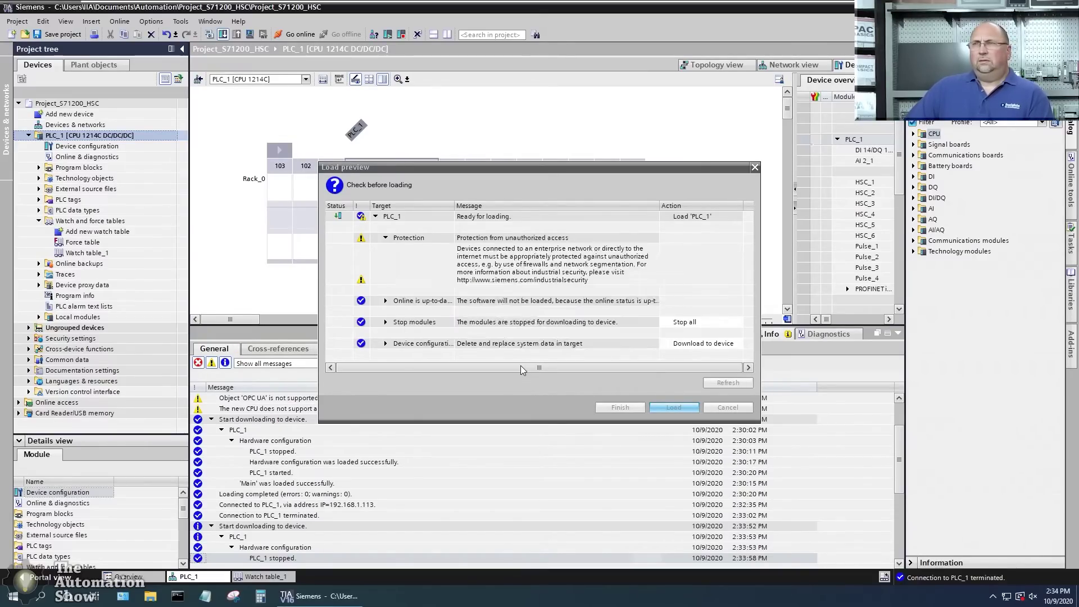
left_click(621, 407)
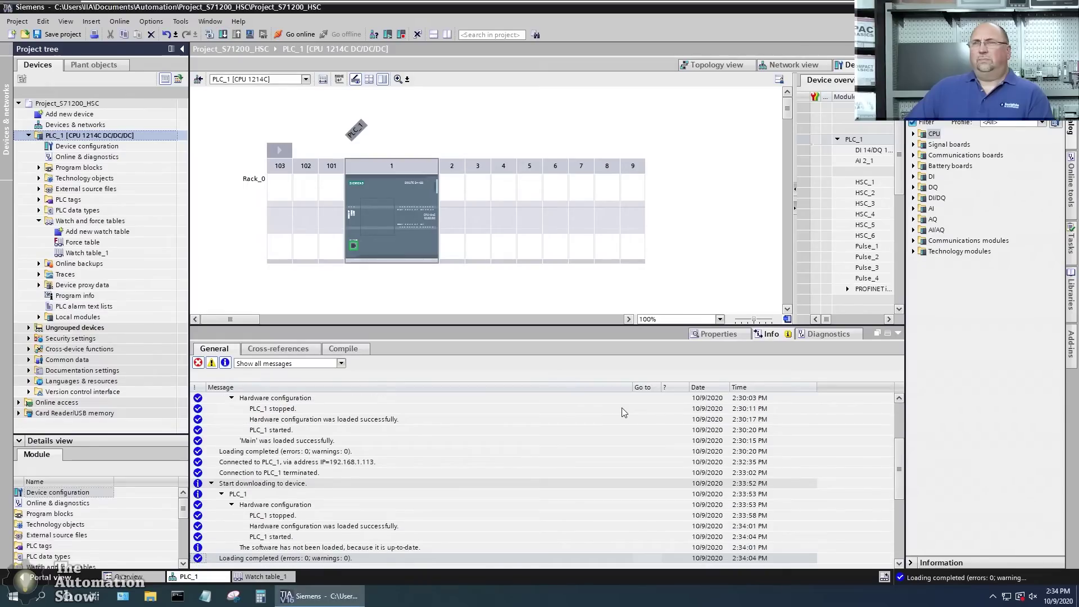
double_click(100, 252)
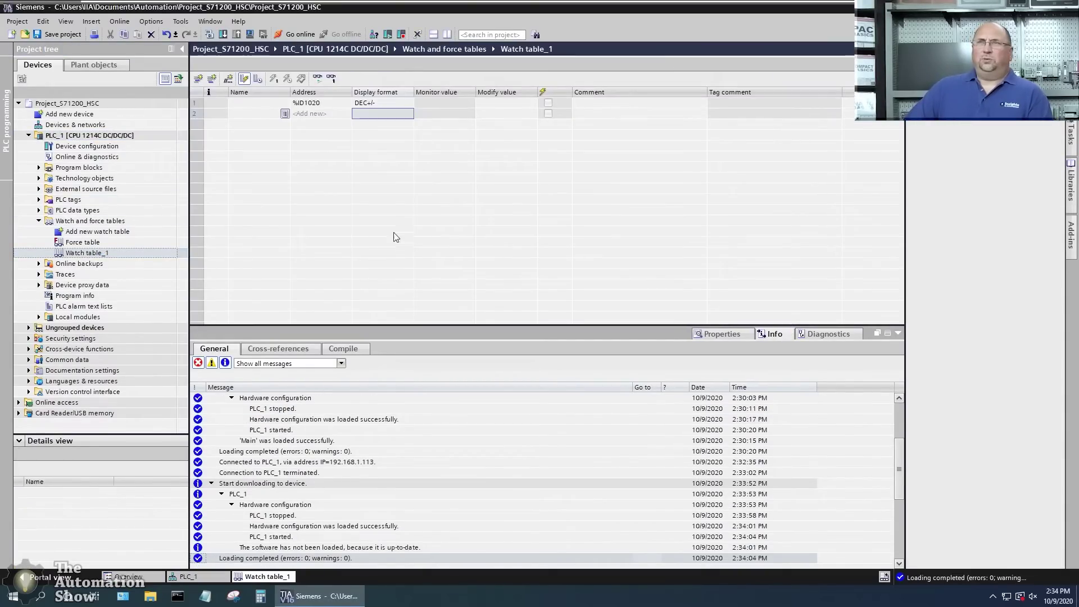
Go online with Monitor all so %ID1020 reads -2750.
left_click(317, 78)
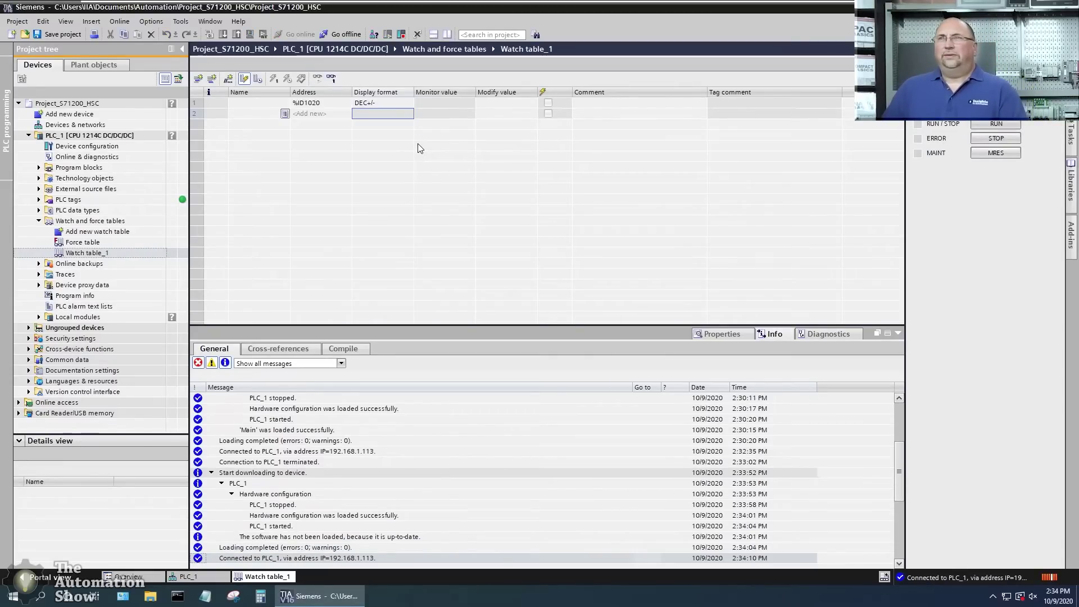